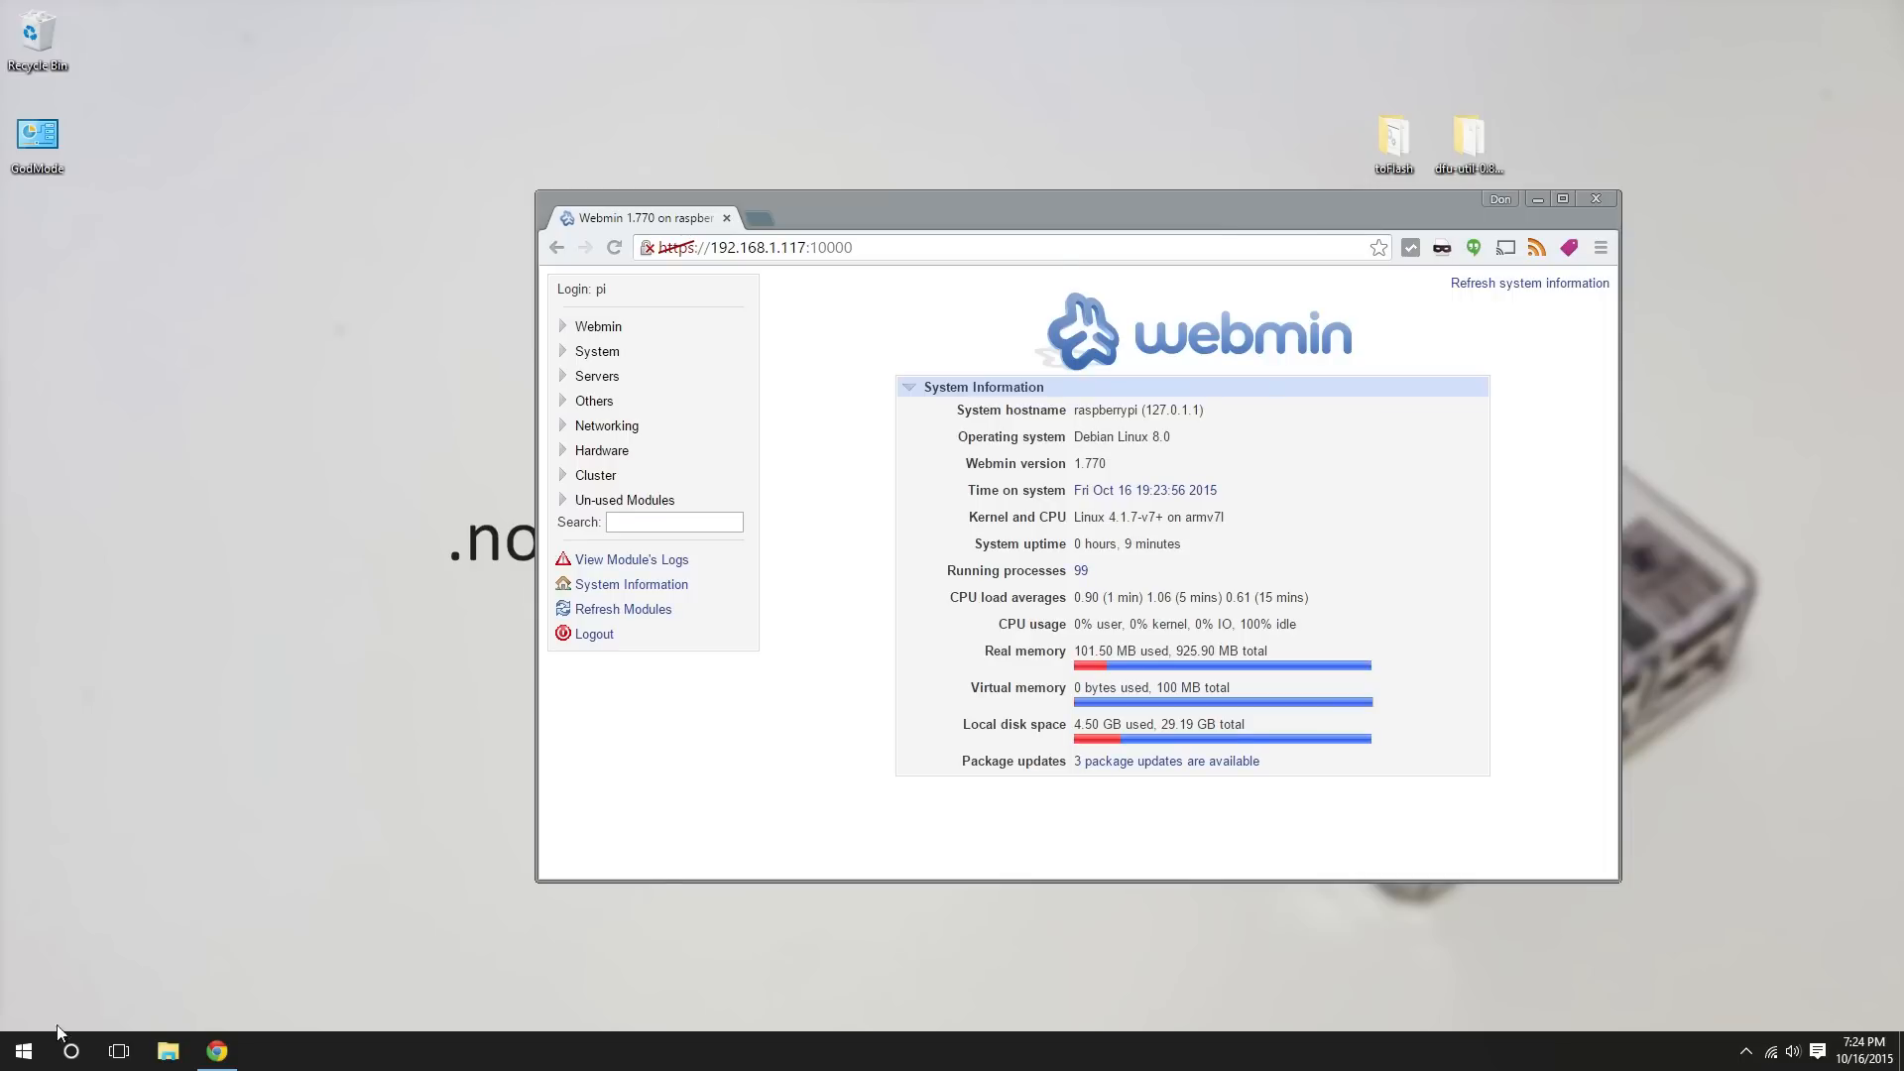
Browse the installed programs for the SSH client.
left_click(25, 1051)
Launch PuTTY and connect to the Raspberry Pi using the saved 'raspberry' session.
left_click(67, 655)
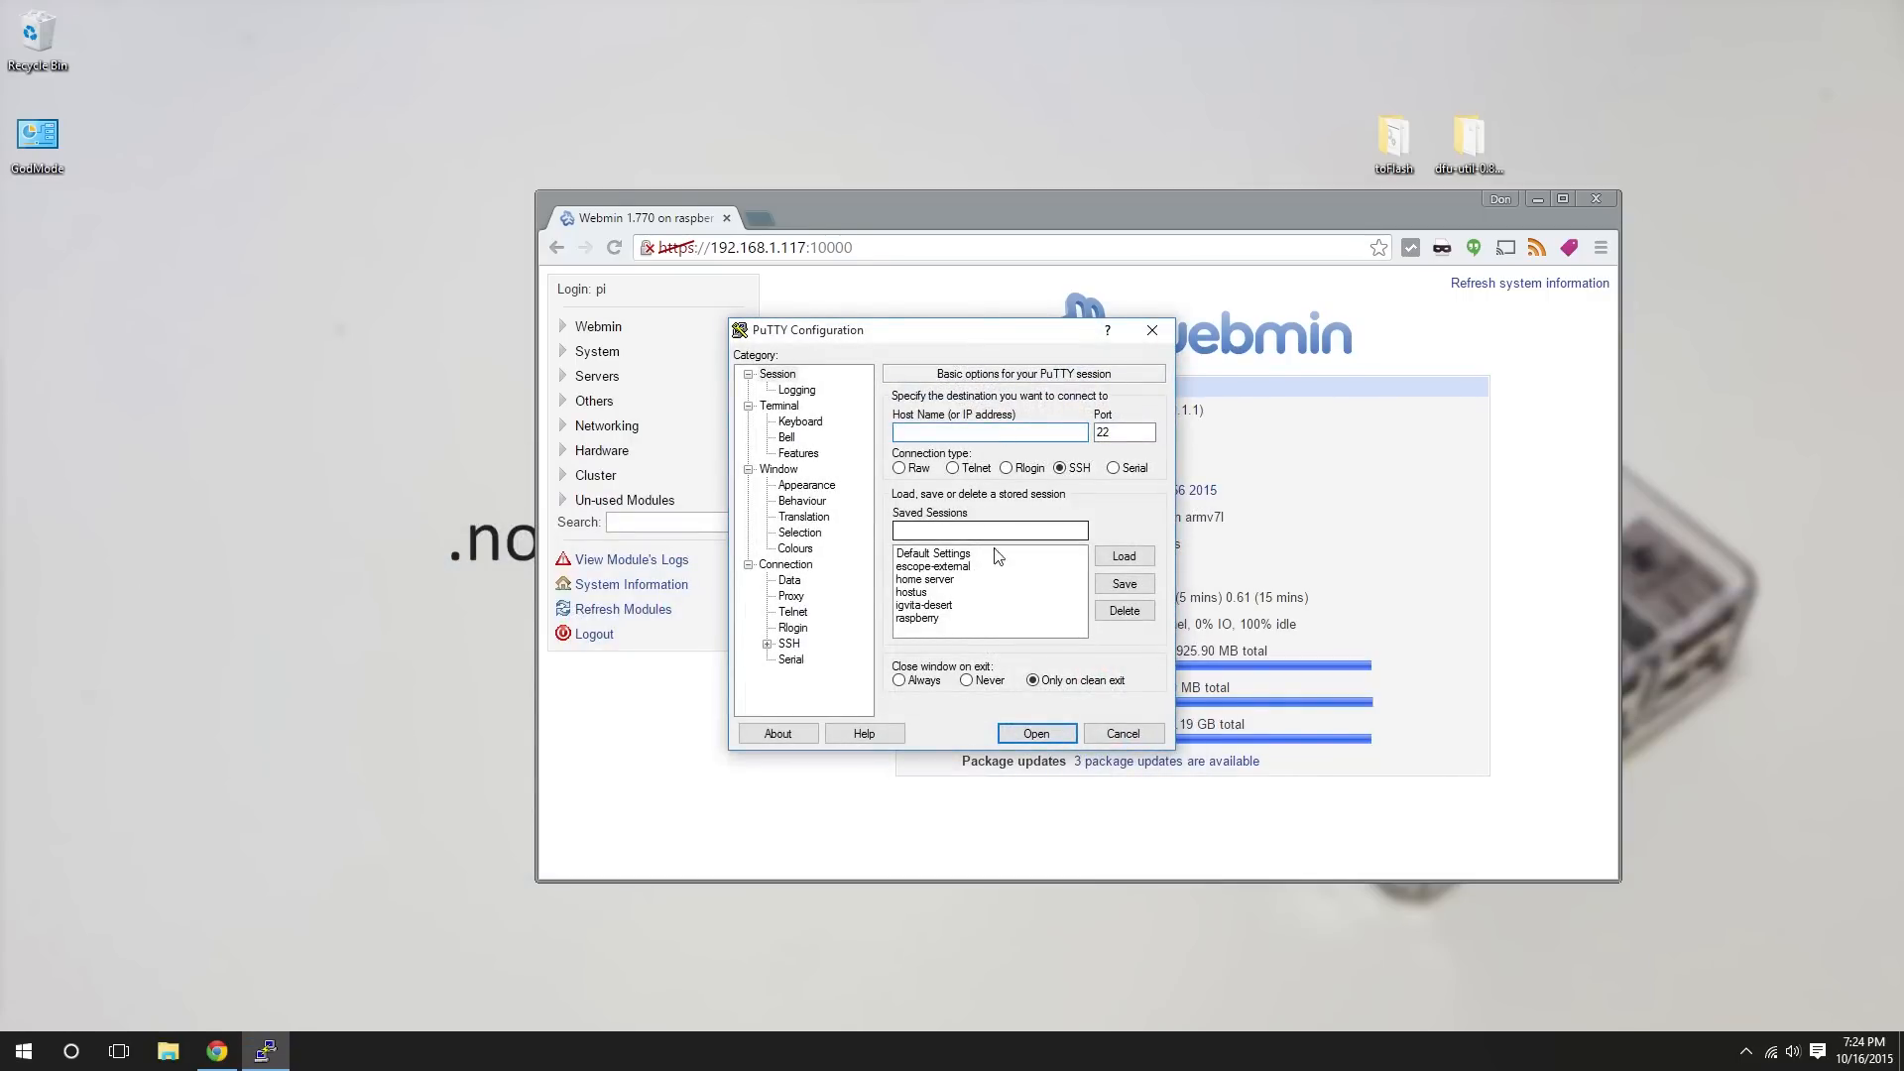
left_click(920, 618)
left_click(1125, 558)
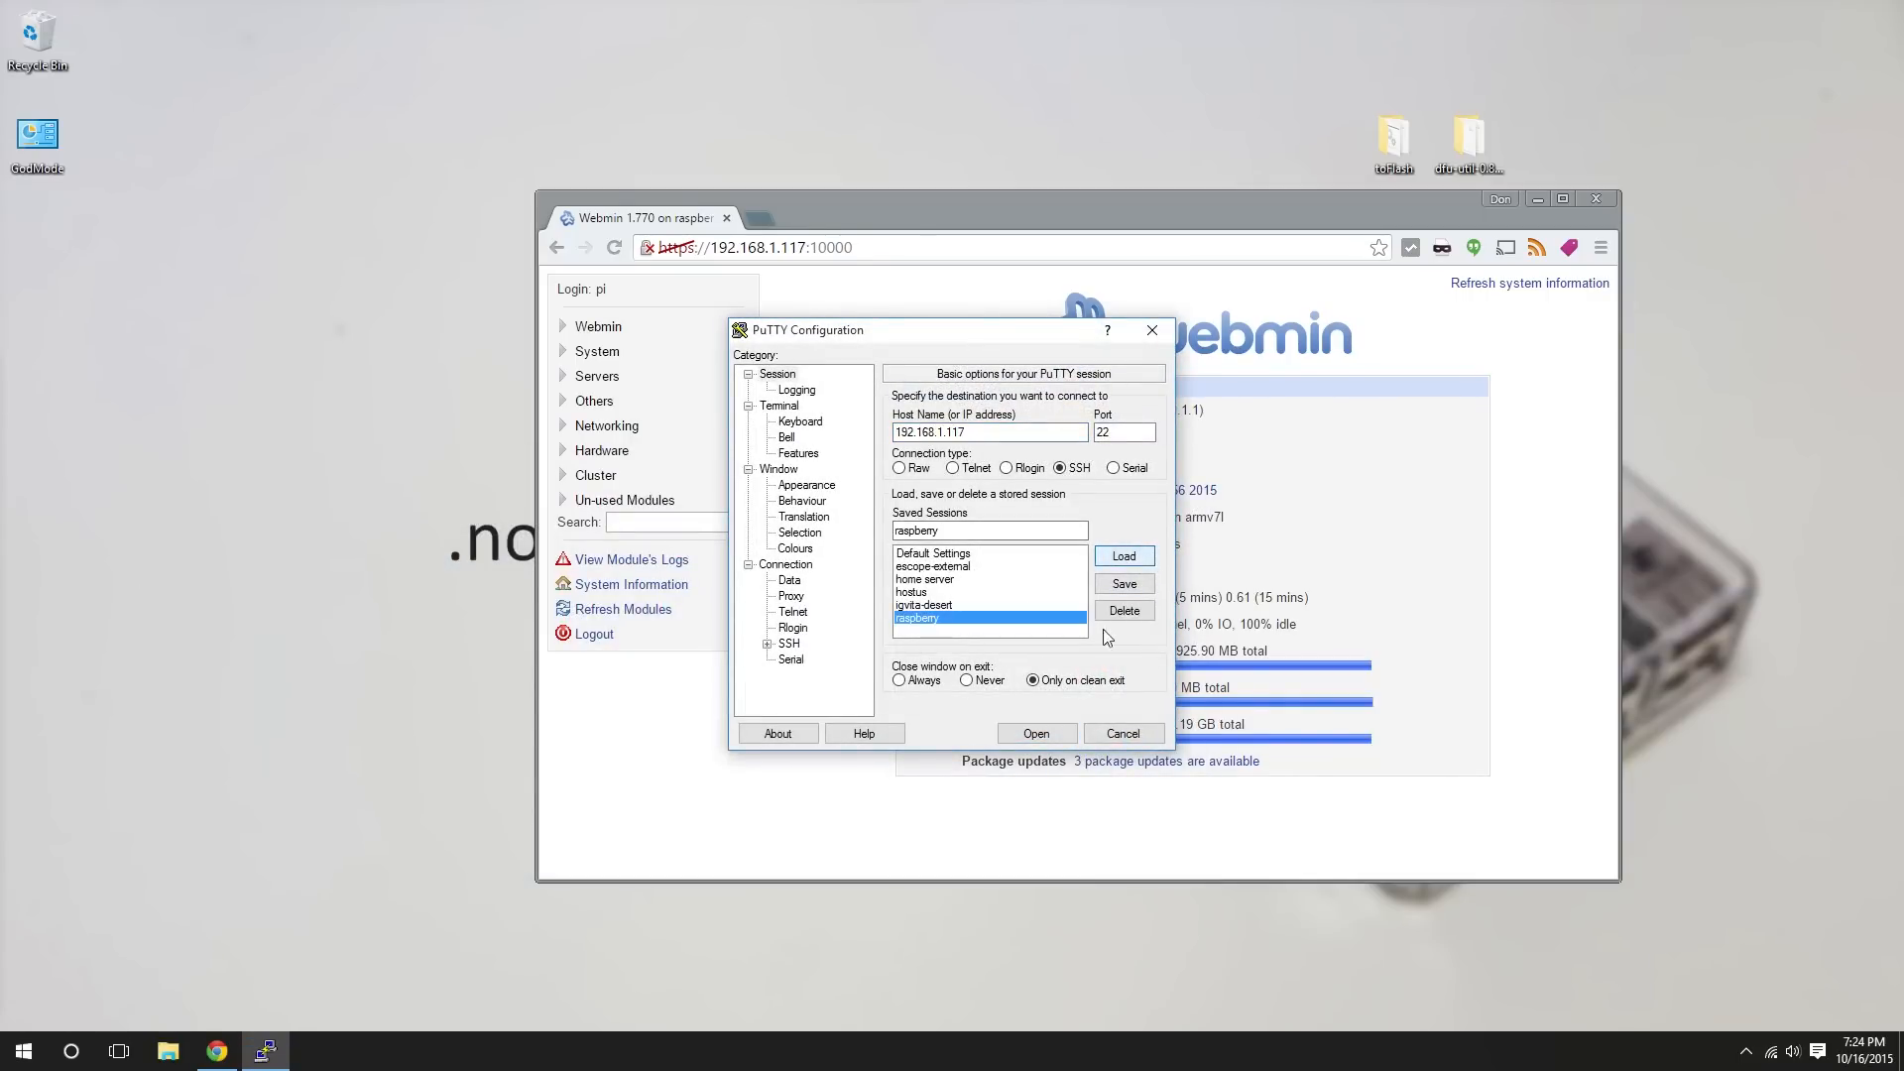
left_click(1036, 733)
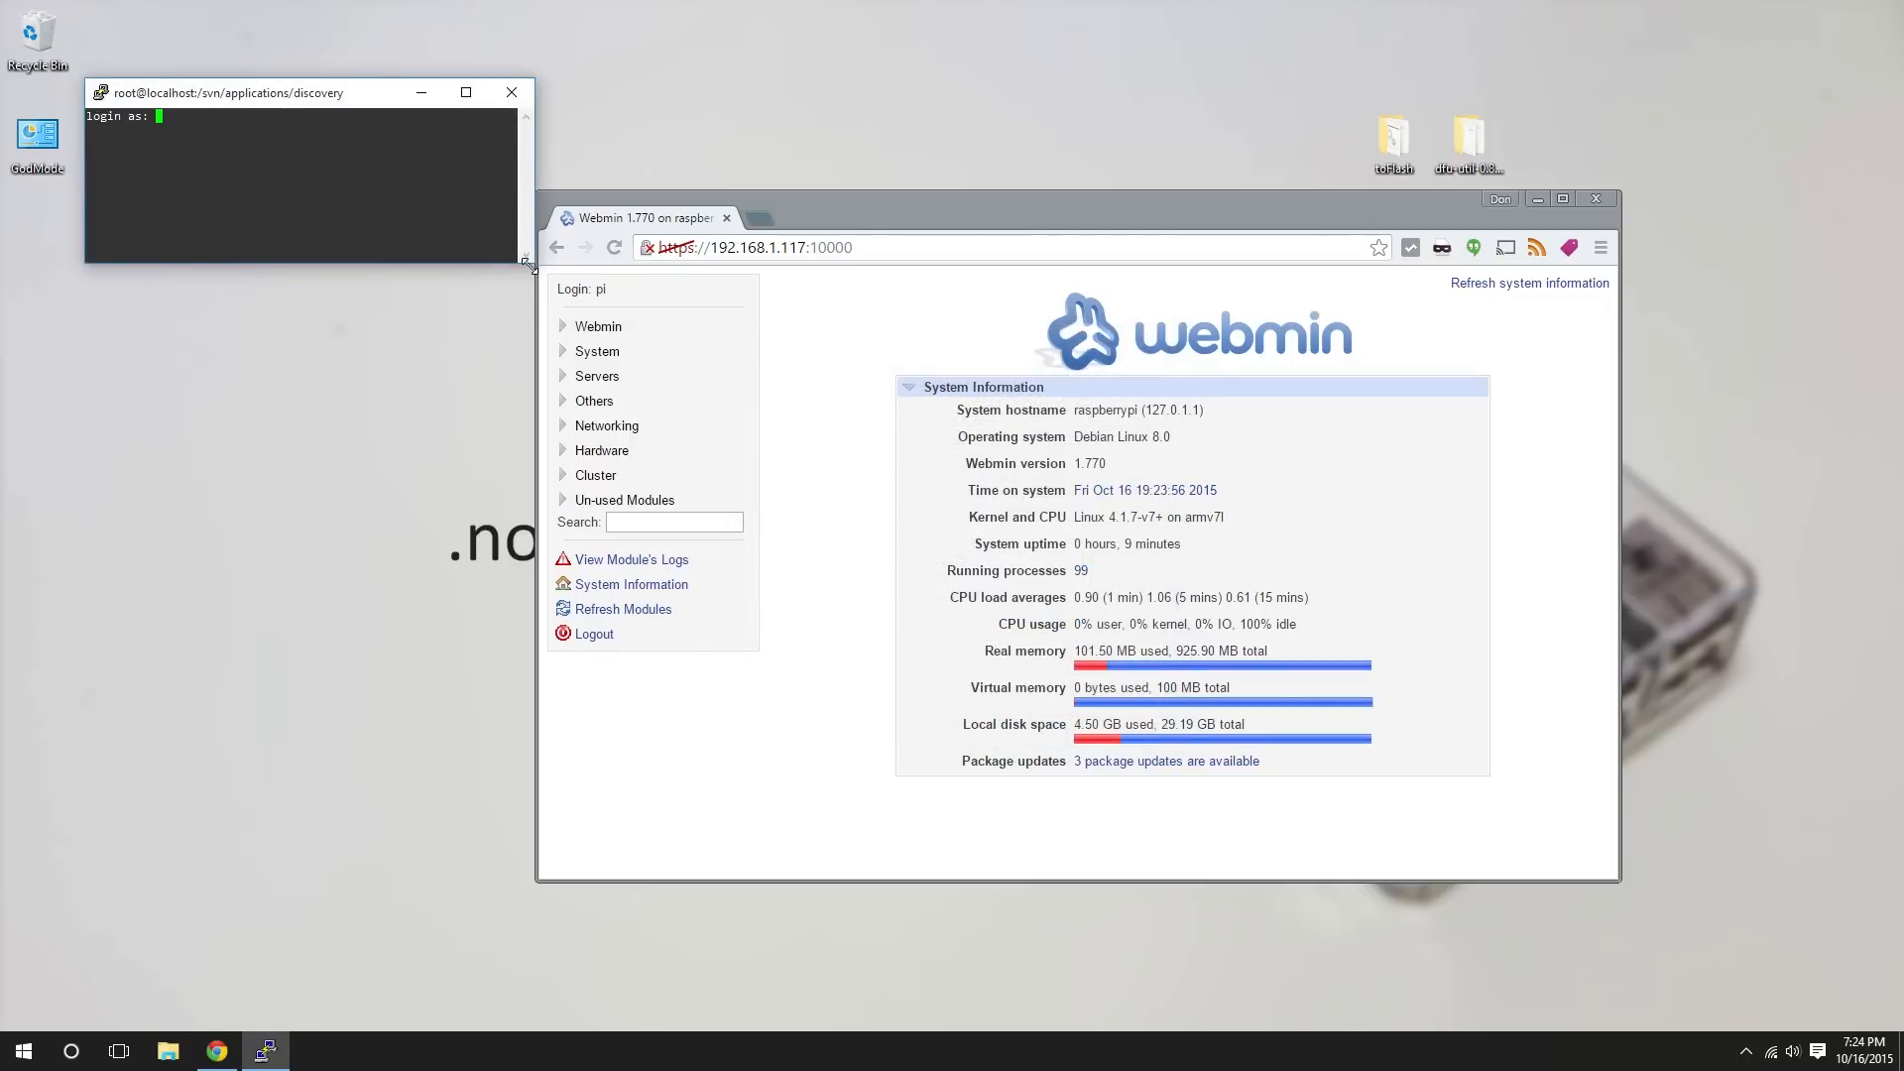
left_click_drag(527, 268, 967, 595)
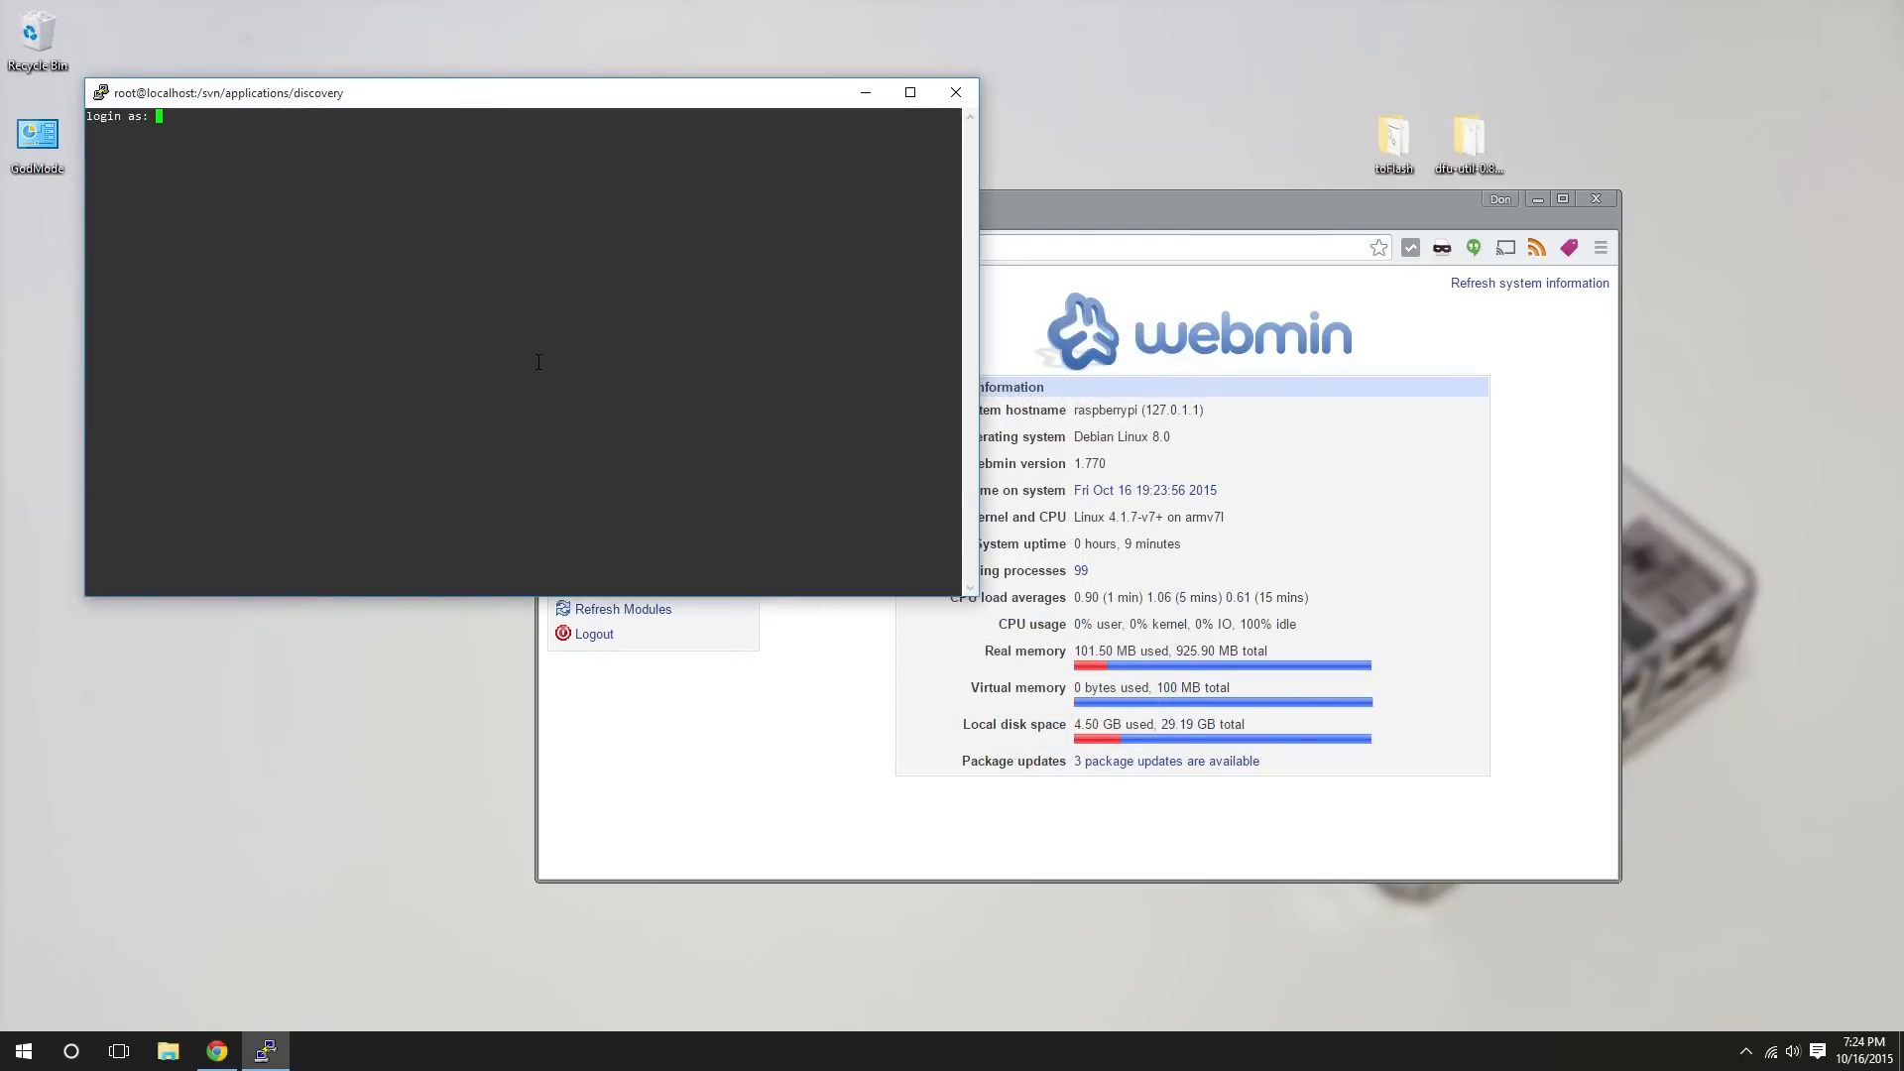
type("pi")
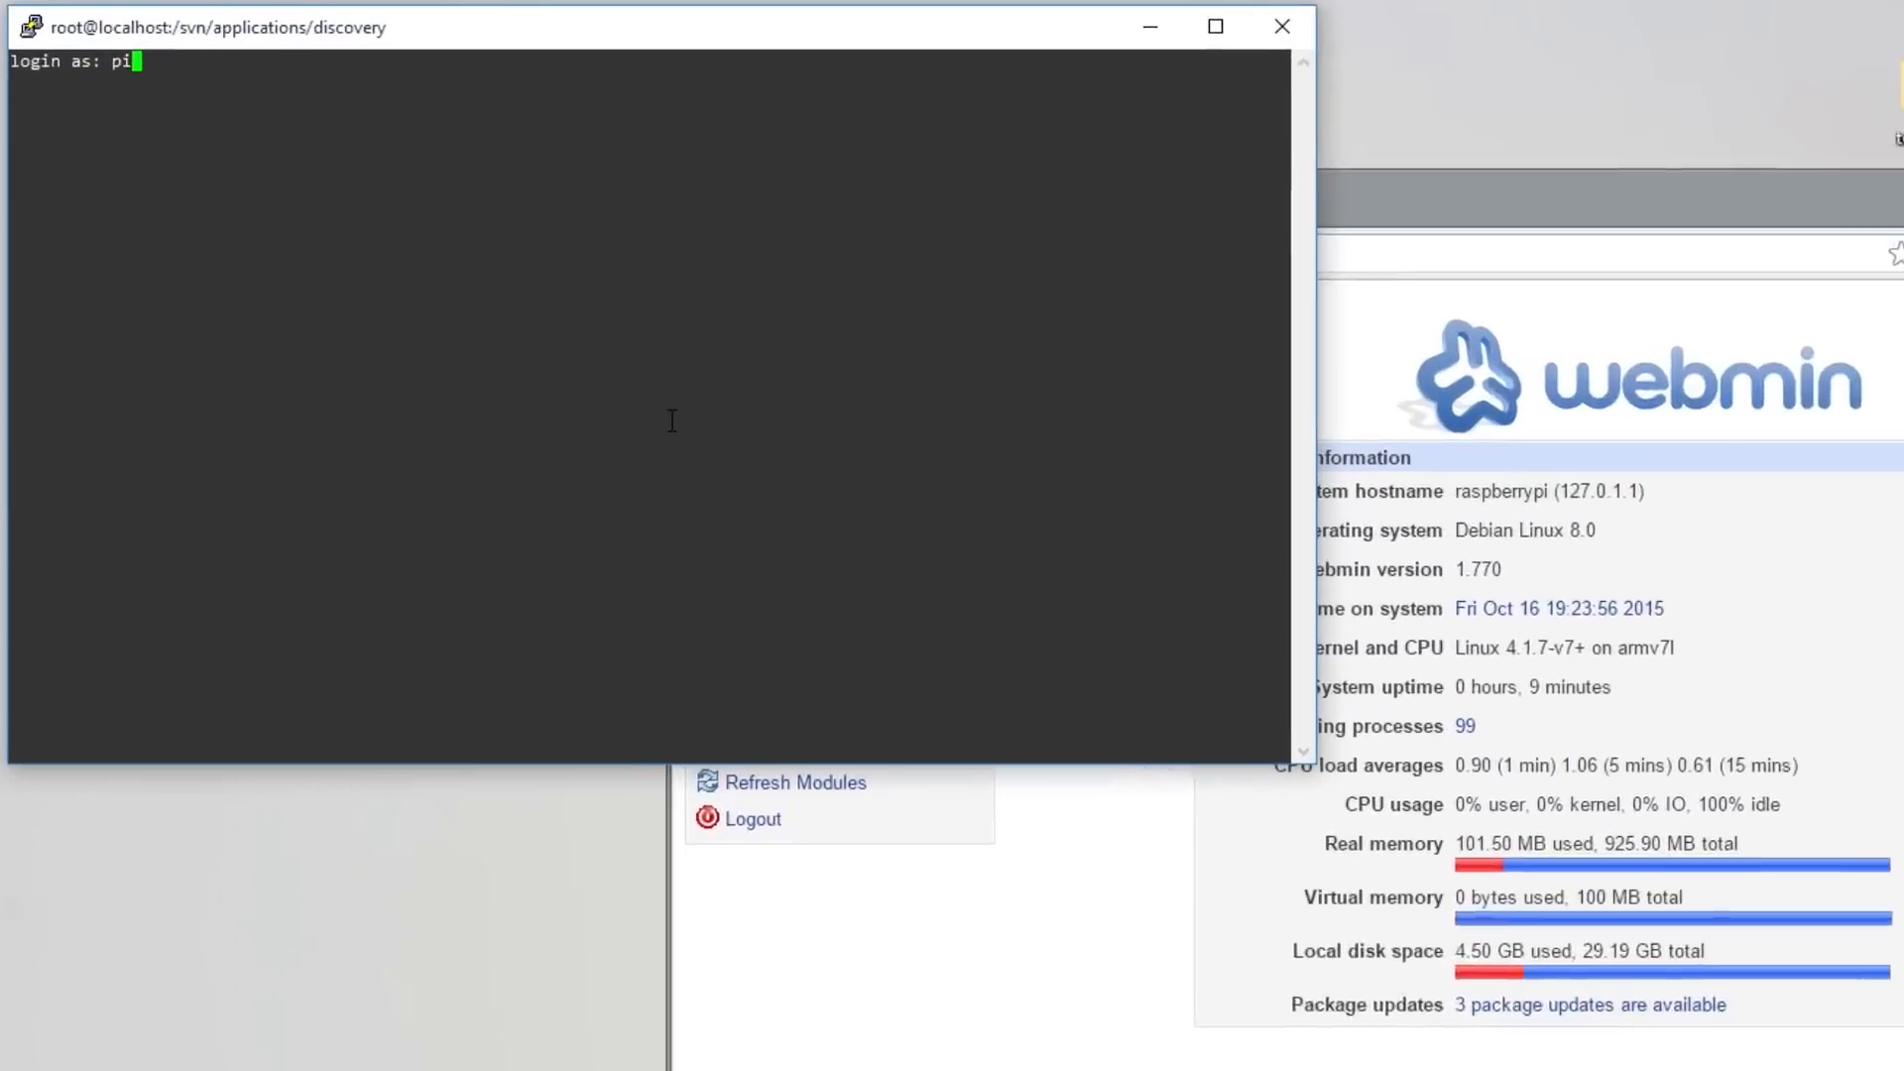
Log in as pi and install the lvm2 package with sudo apt-get, confirming with y.
key("Return")
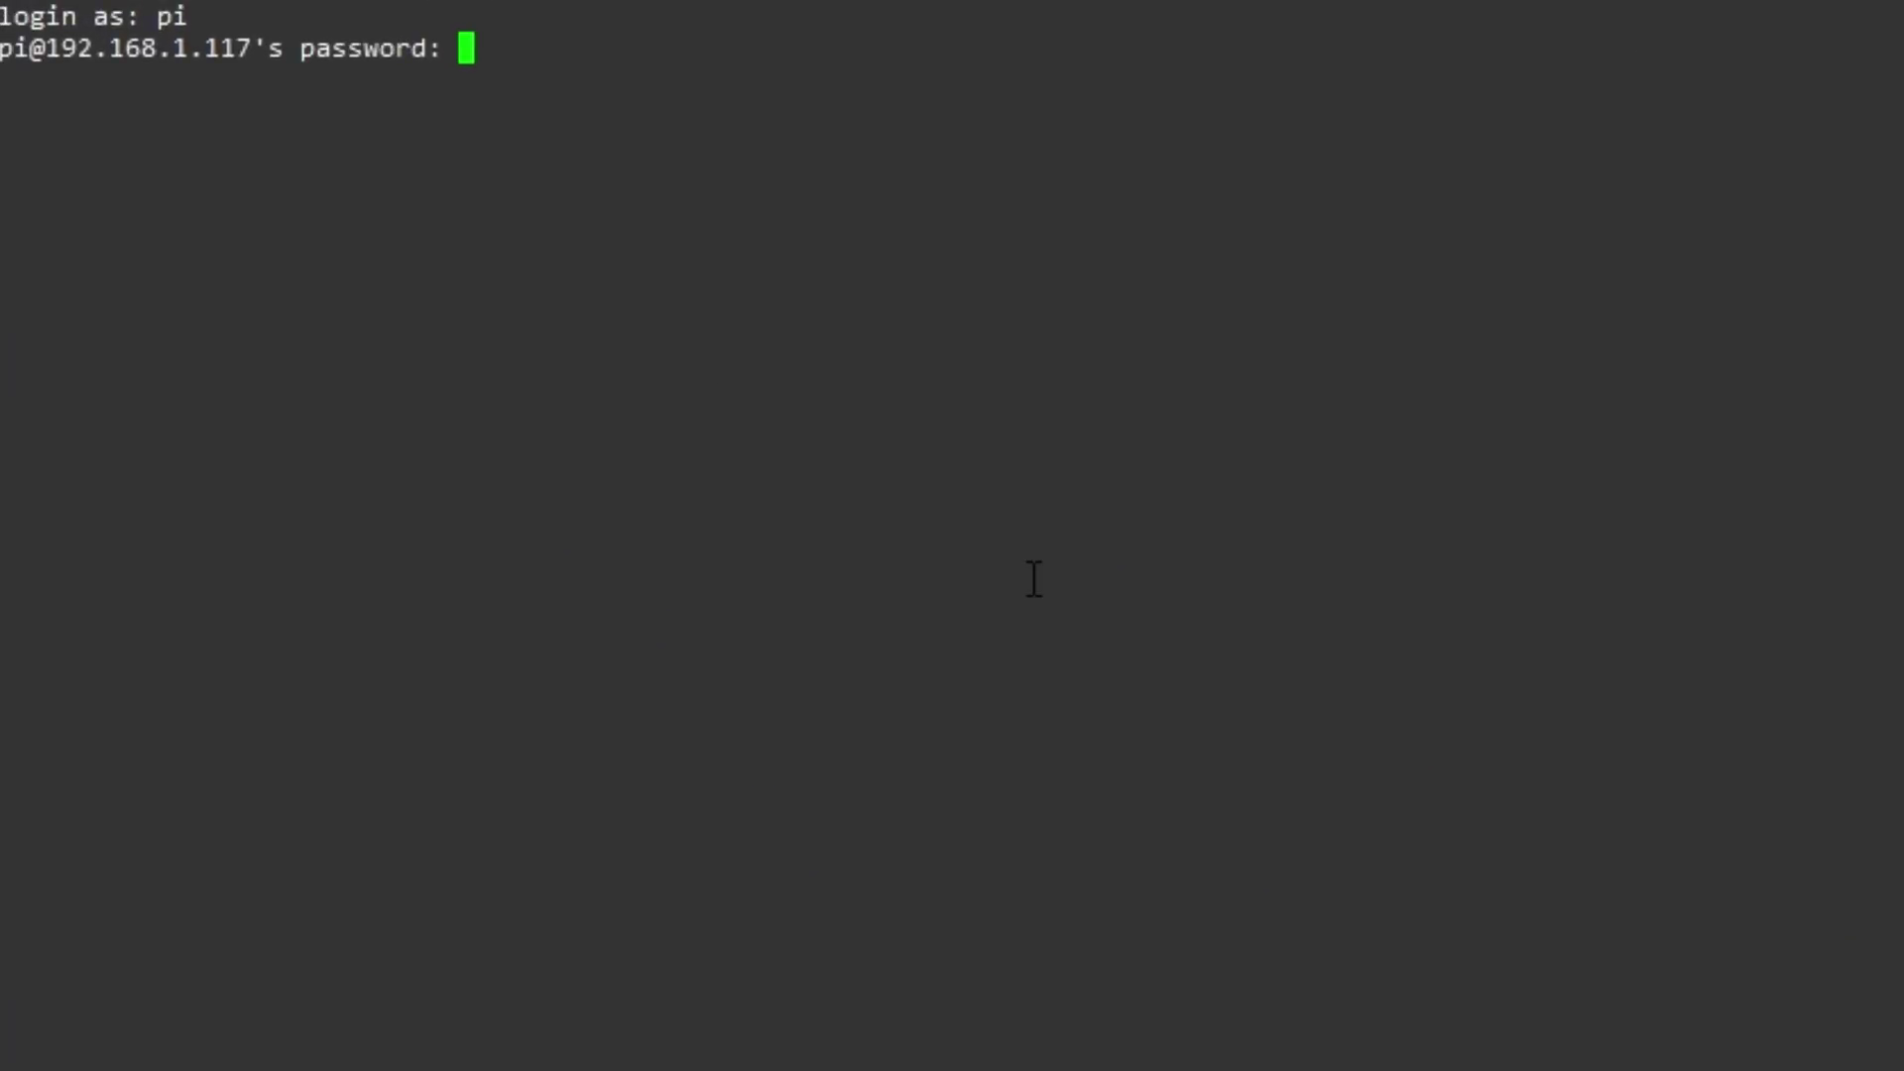
key("Return")
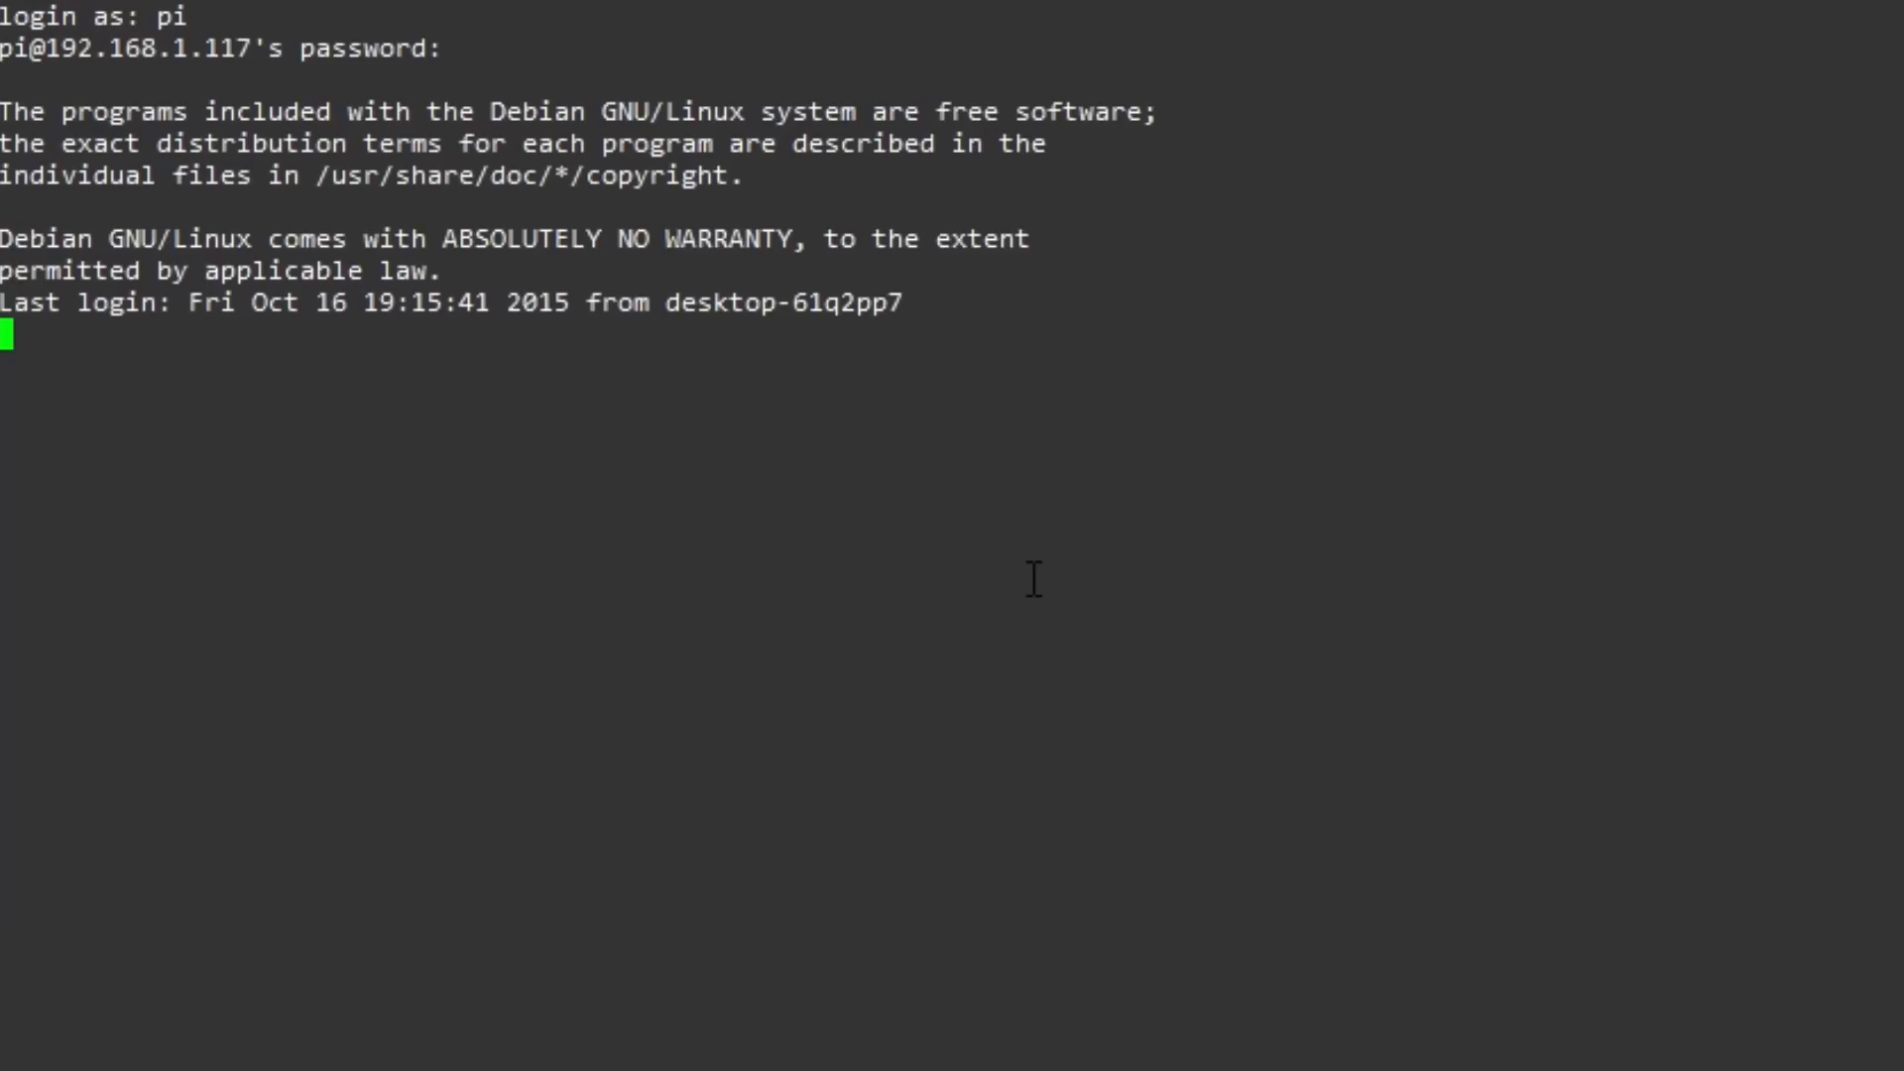
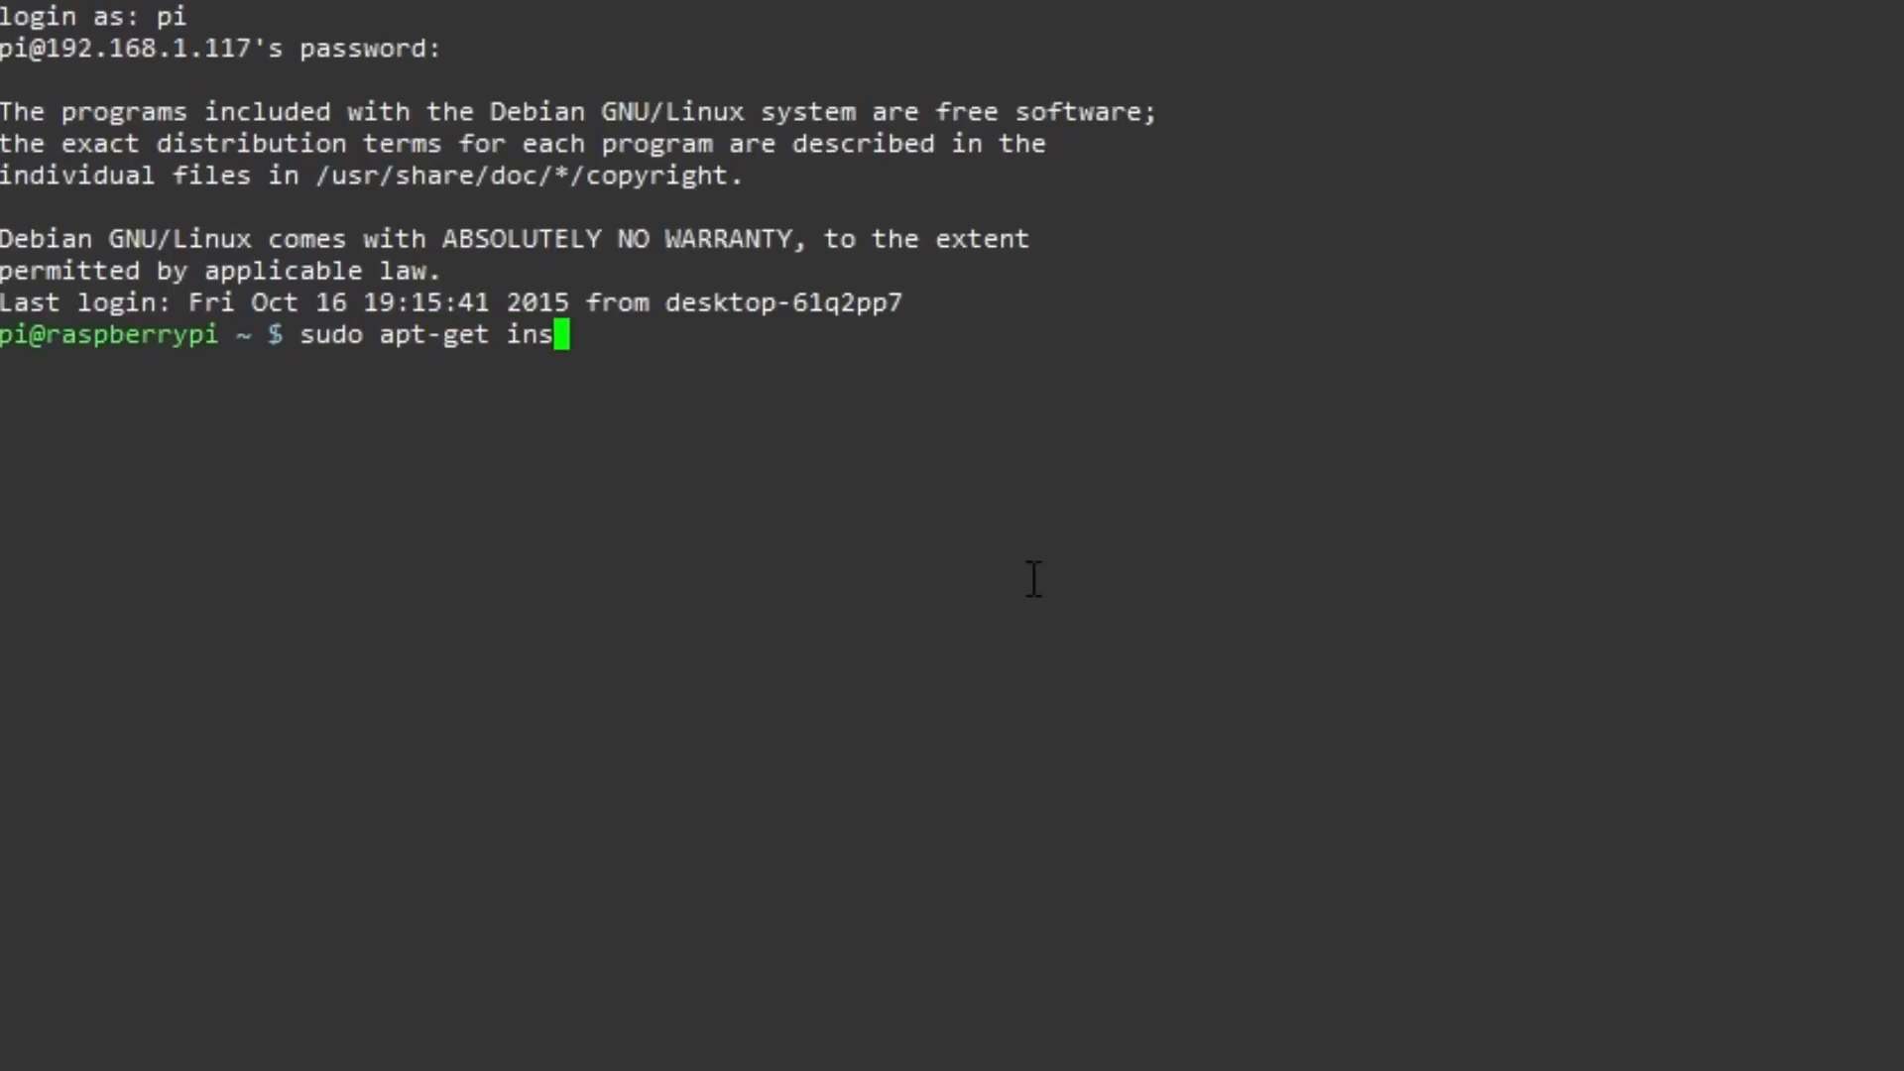
key("Return")
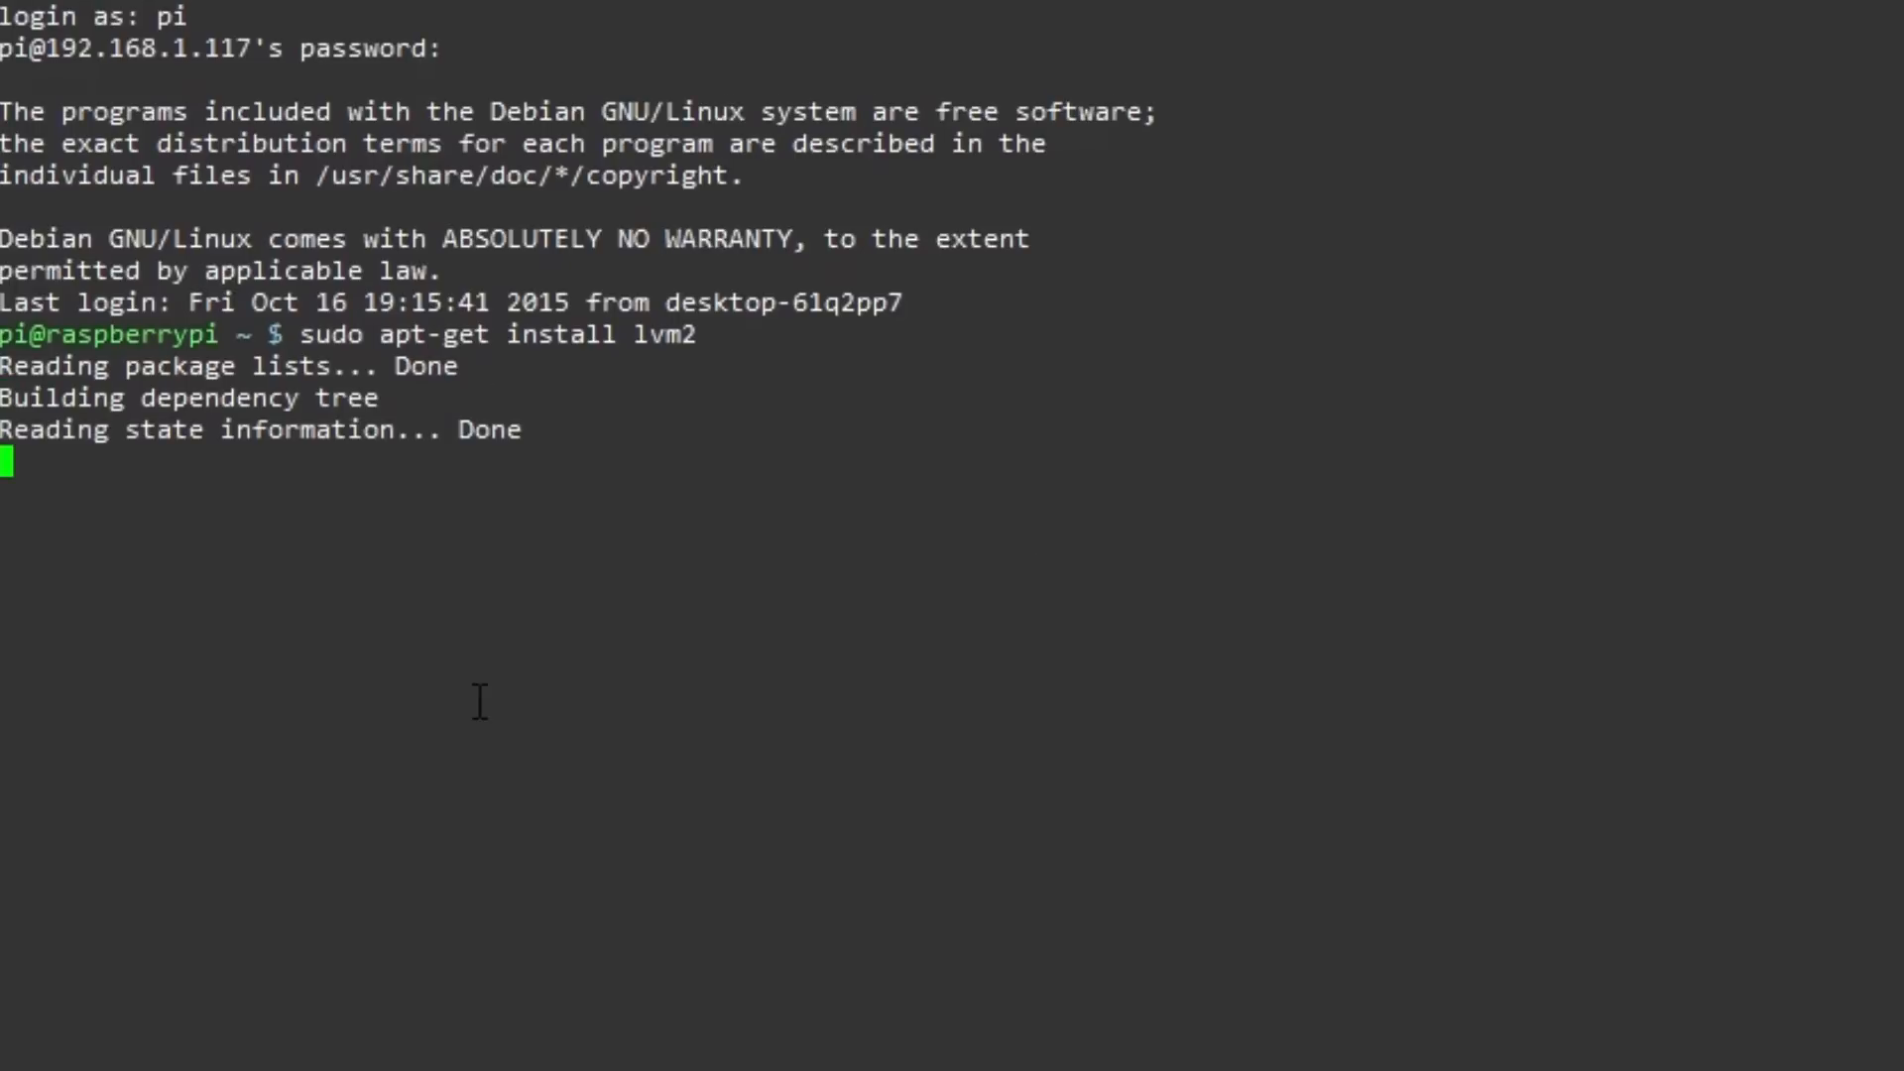
key("Return")
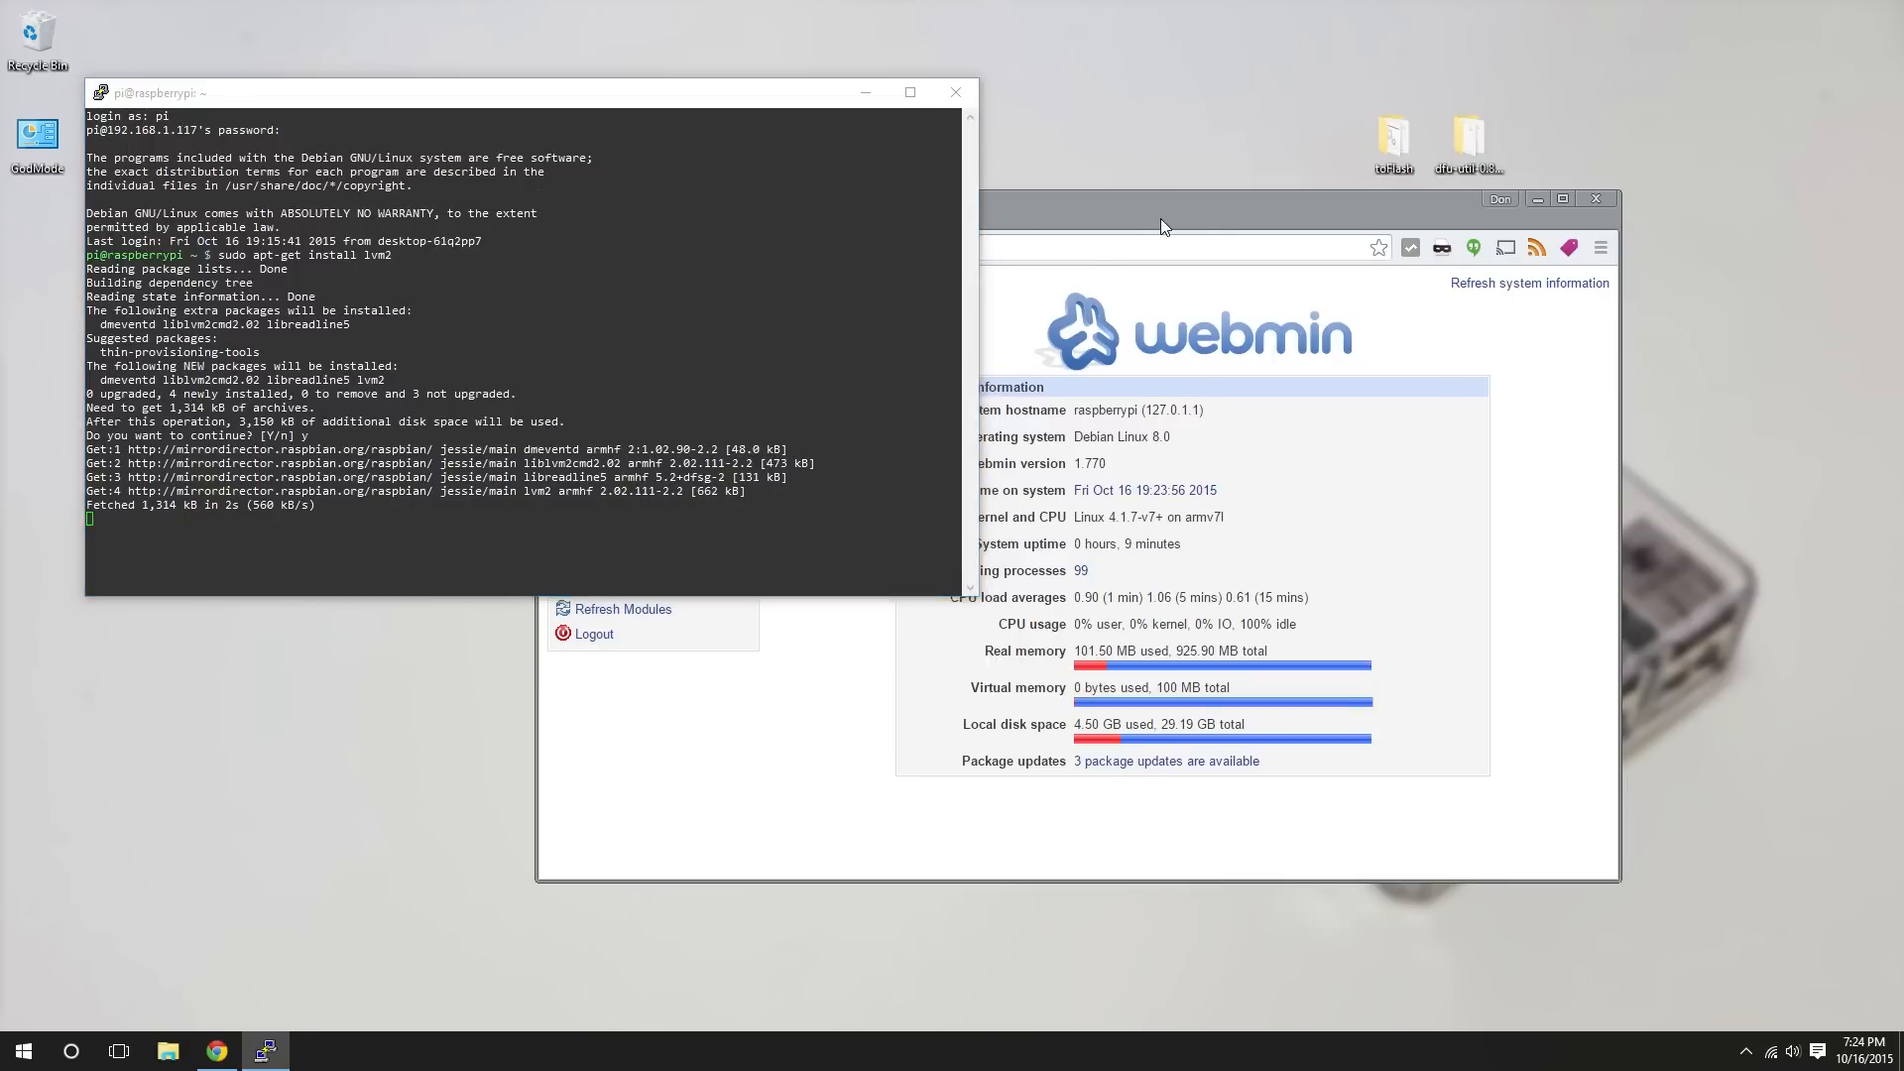
left_click_drag(1171, 220, 1148, 219)
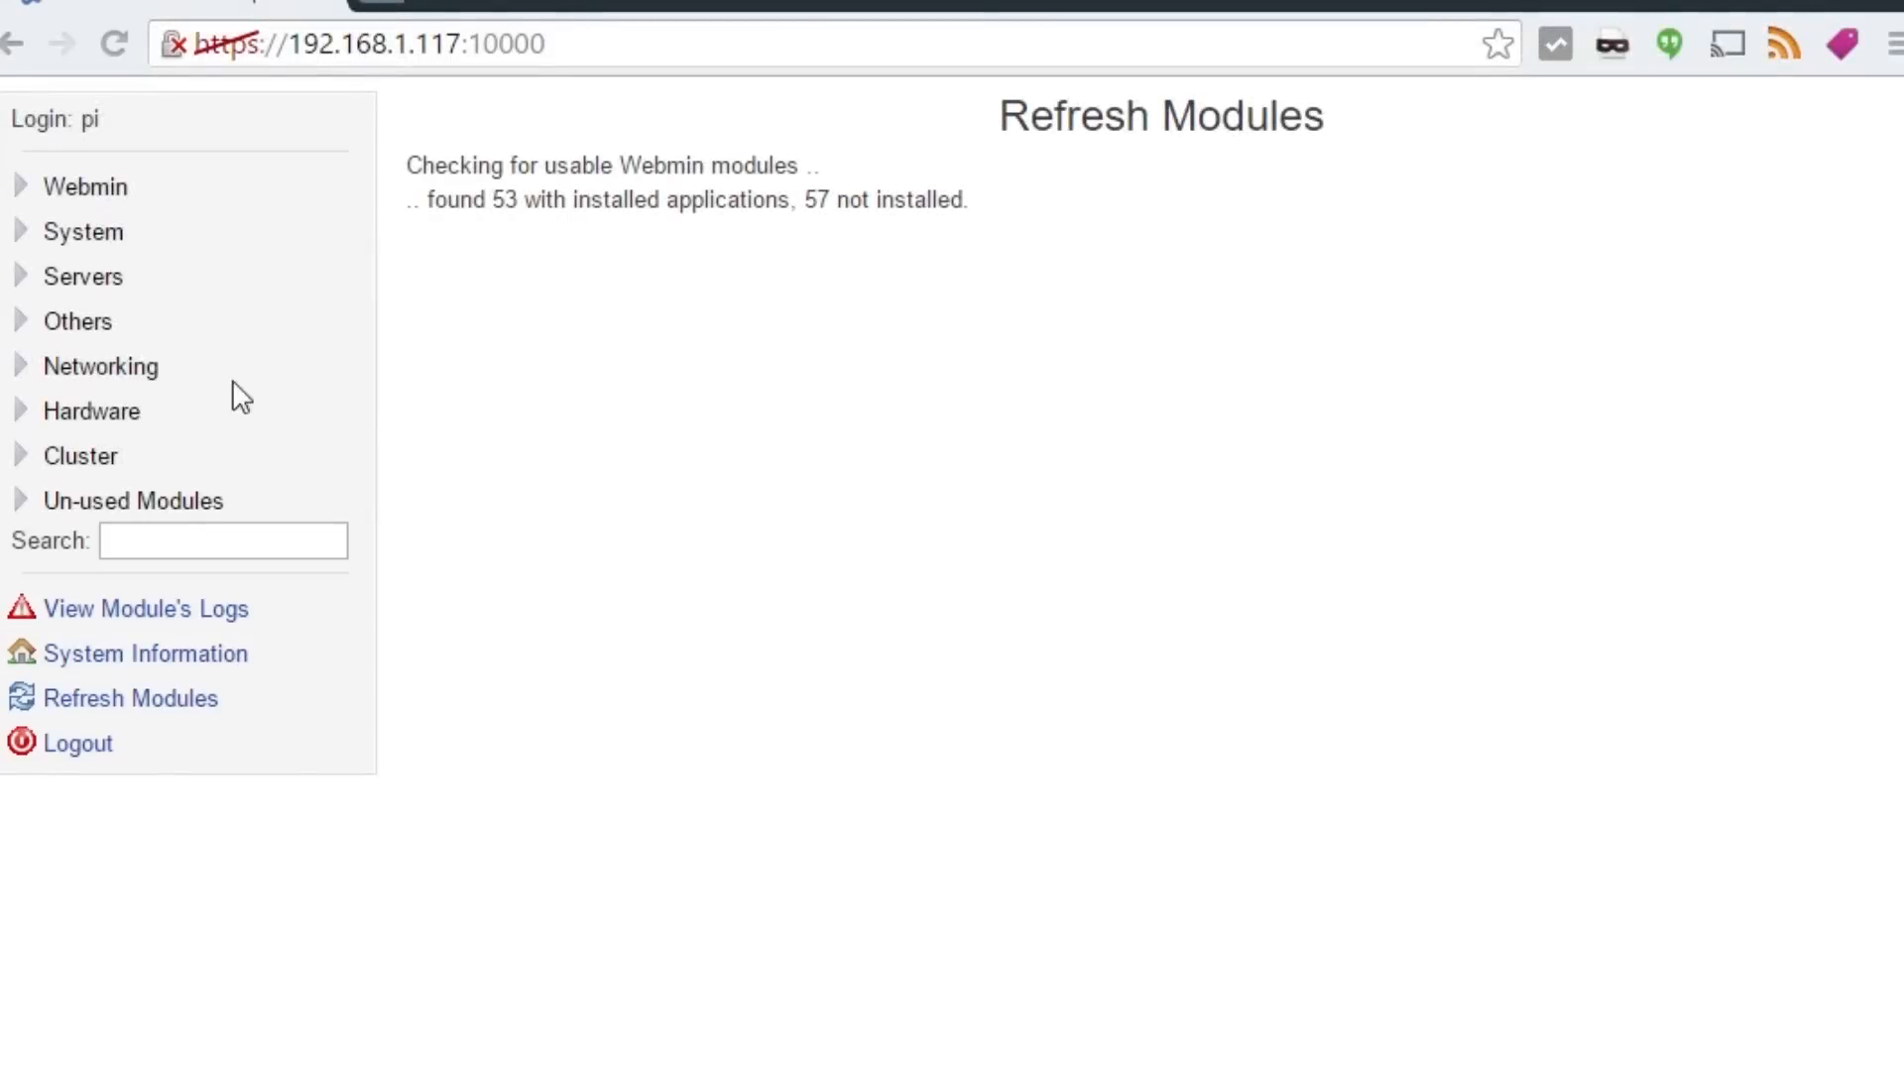
Go to Hardware > Logical Volume Management and start adding a new volume group.
left_click(27, 412)
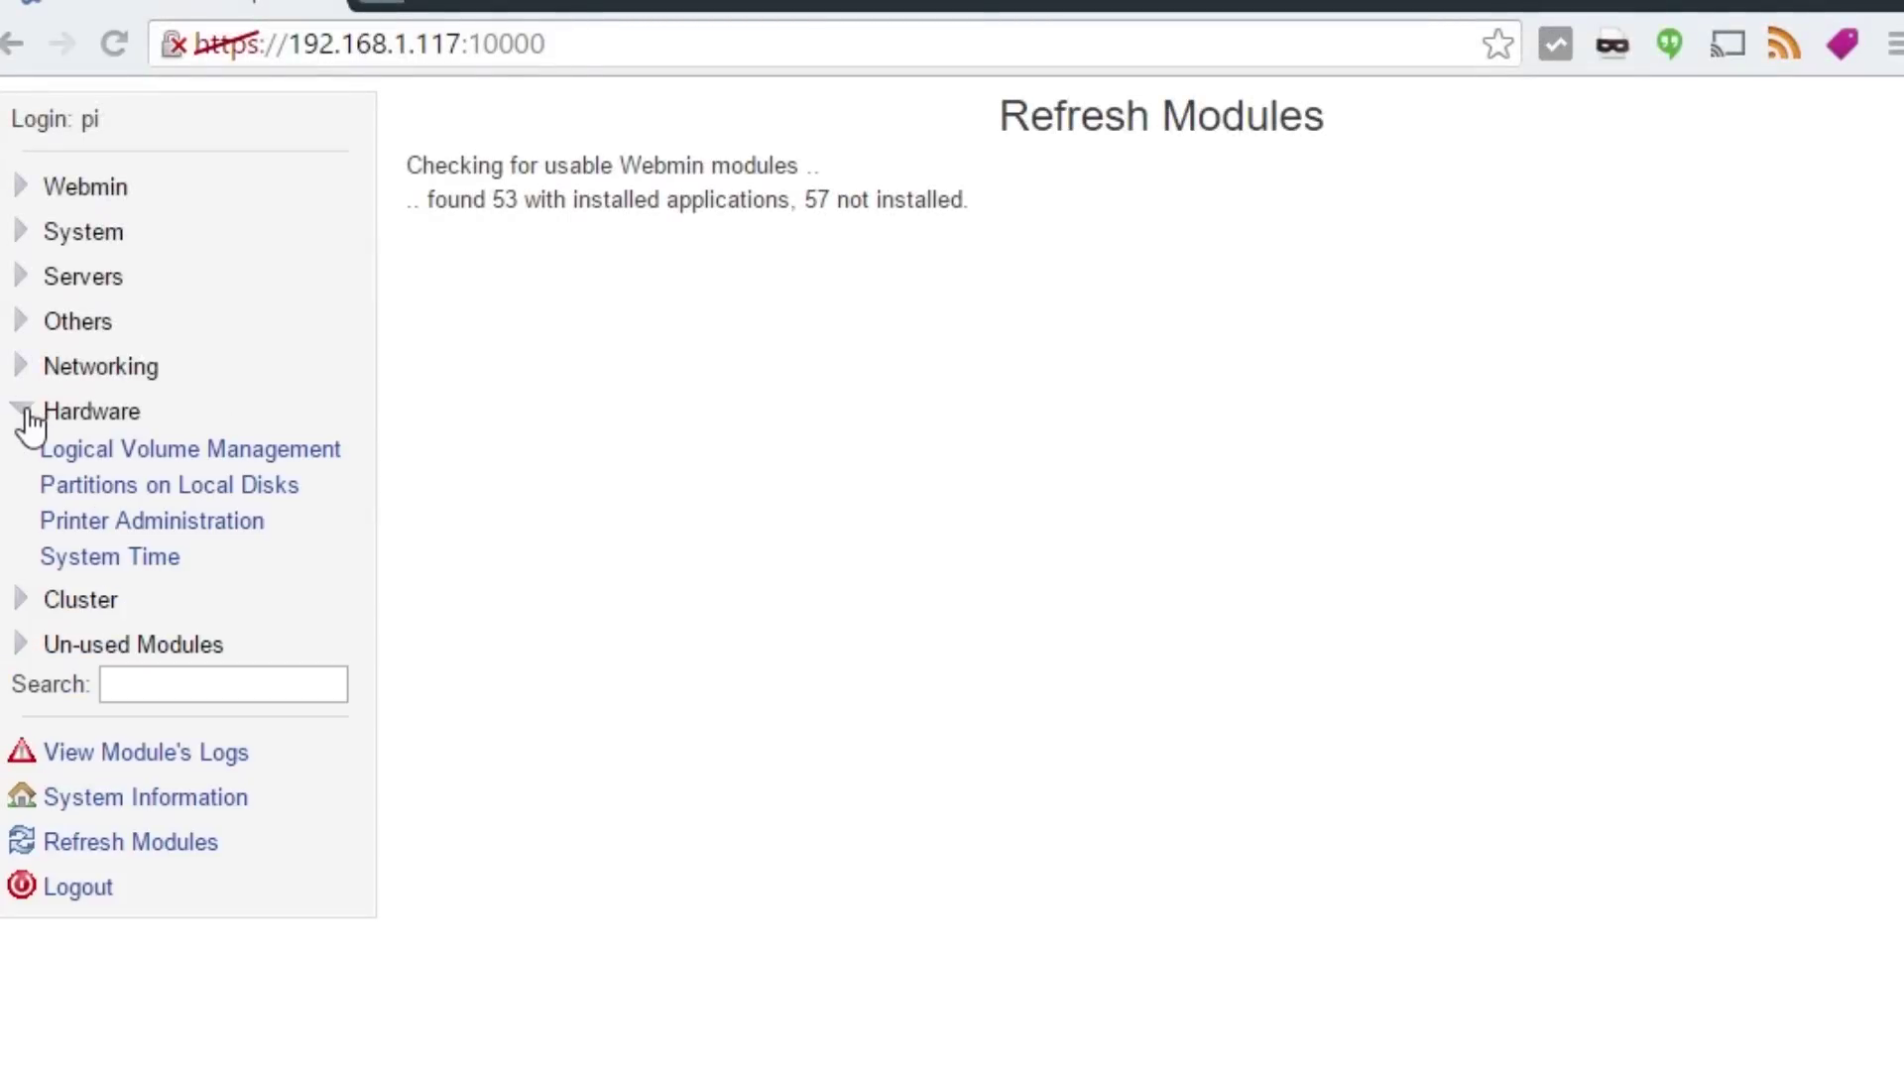
left_click(119, 450)
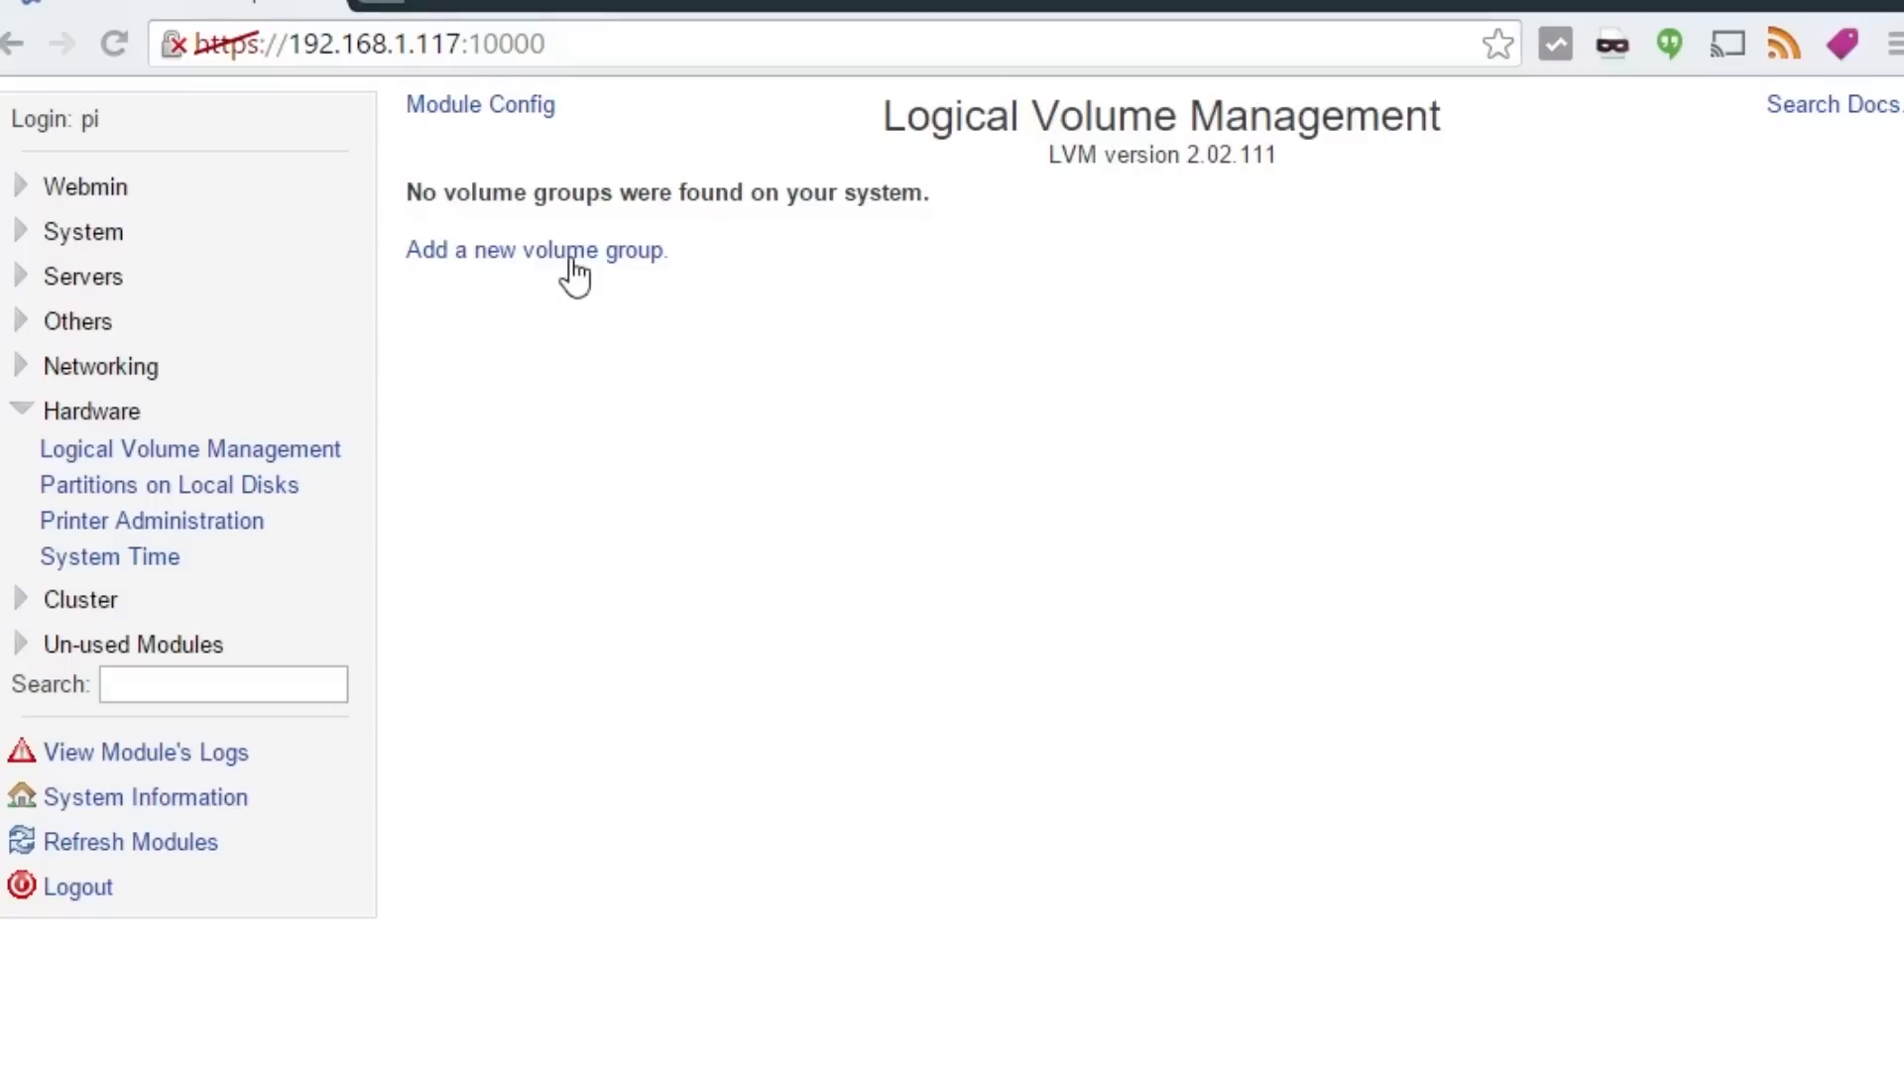
left_click(573, 265)
Name the volume group usbthumb and choose to specify another device manually.
left_click(756, 227)
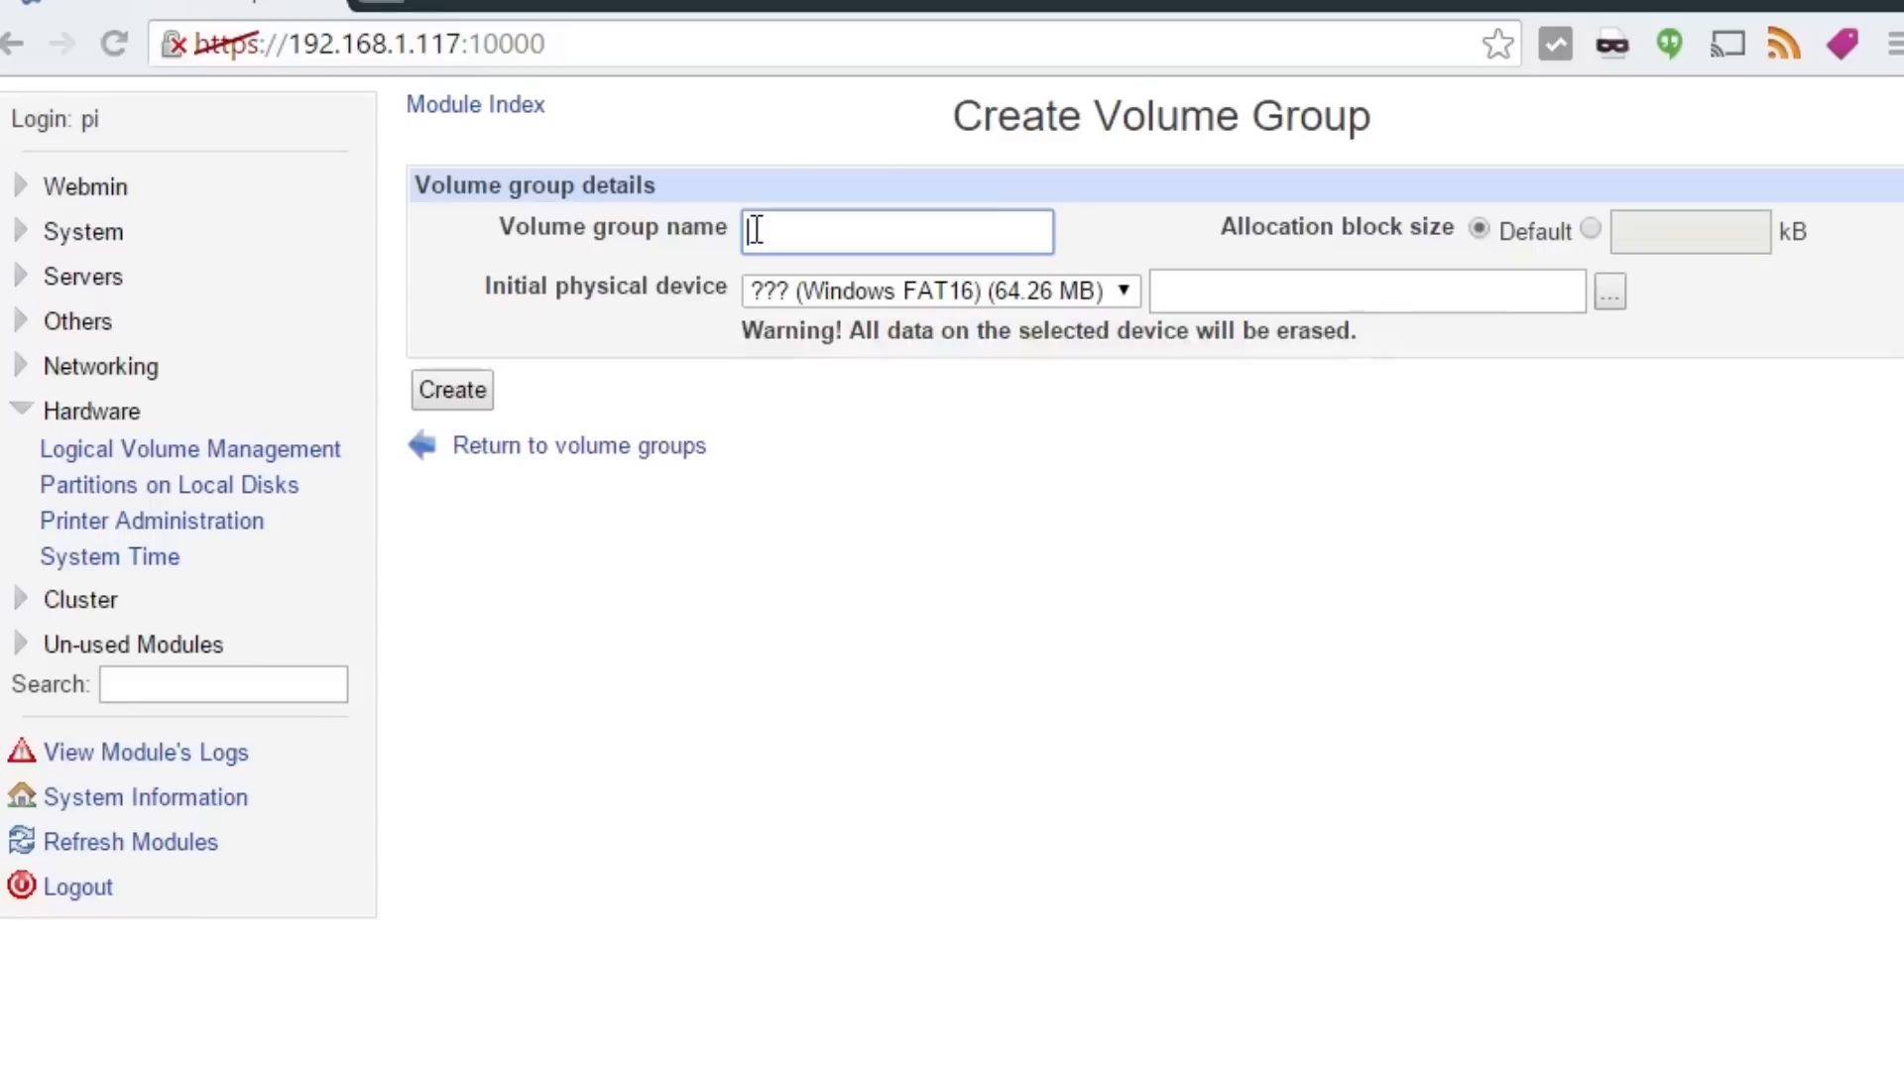
type("usbthumb")
left_click(1125, 291)
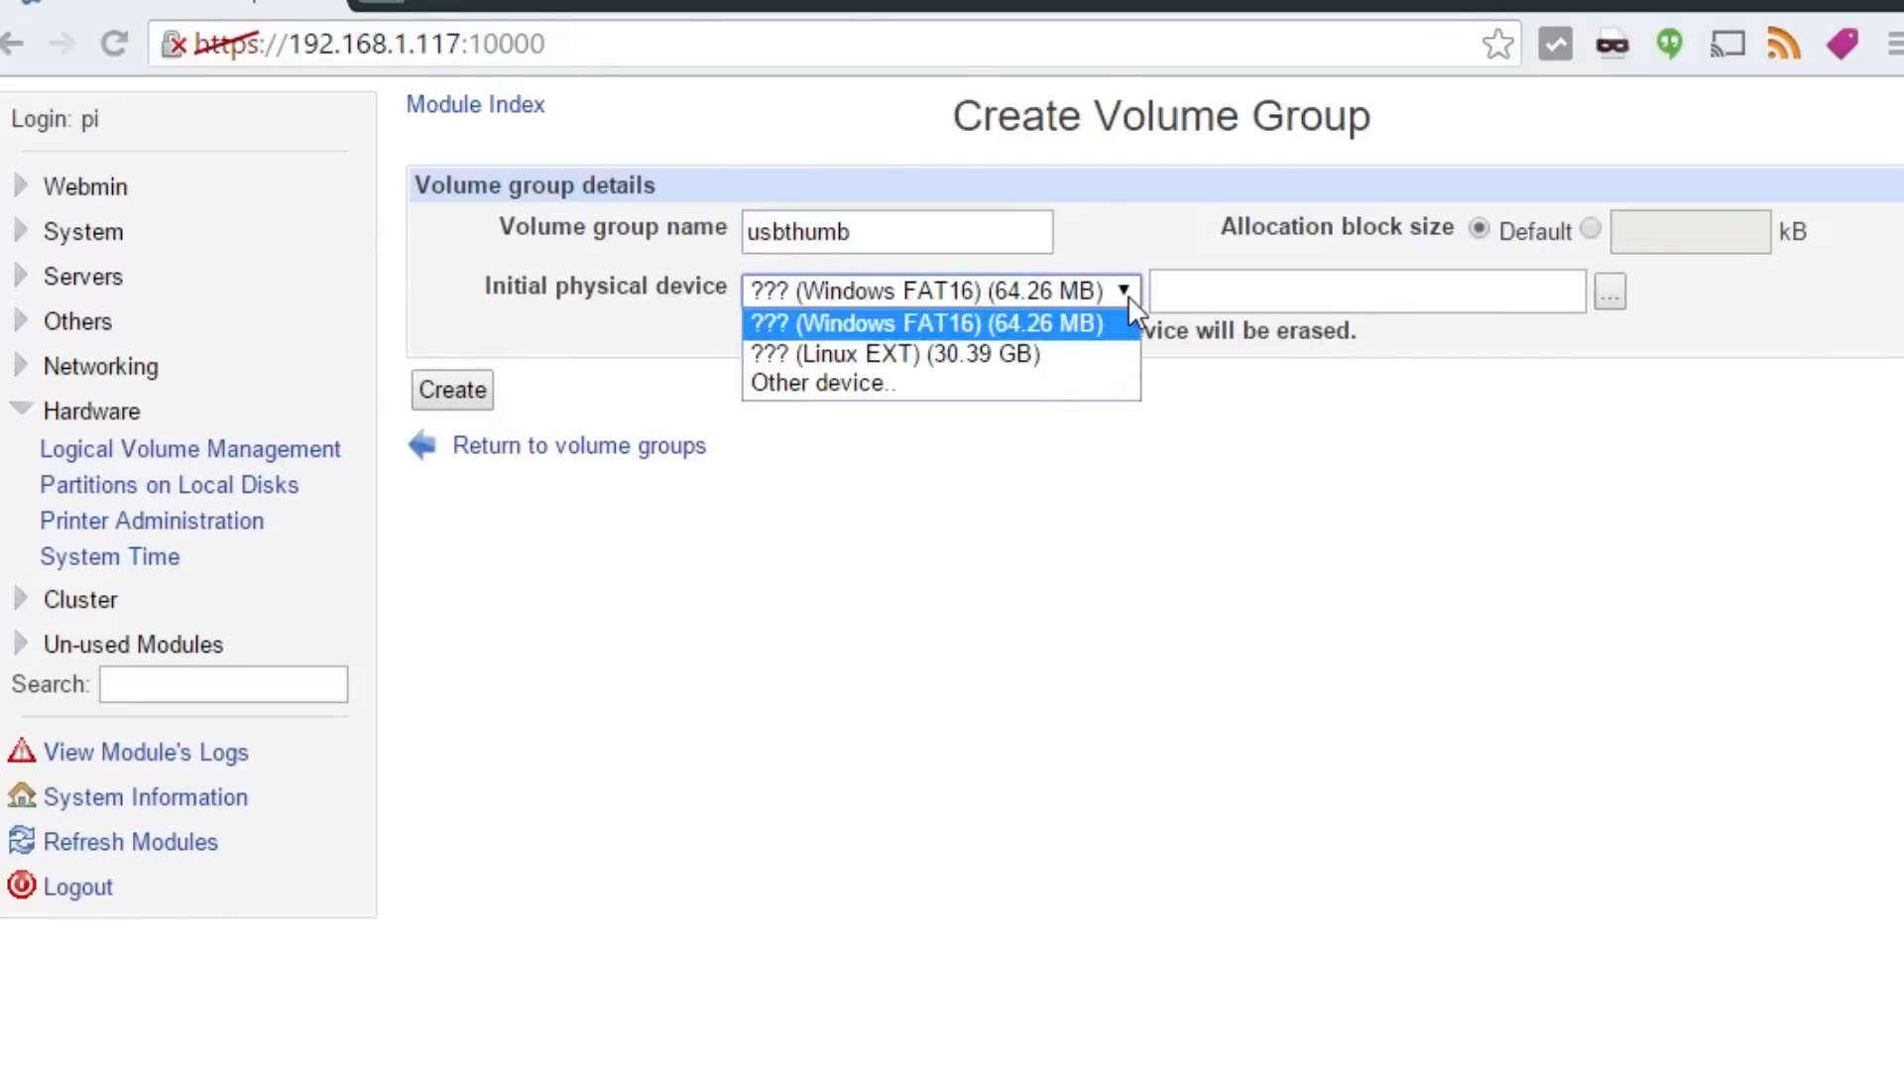
left_click(1039, 387)
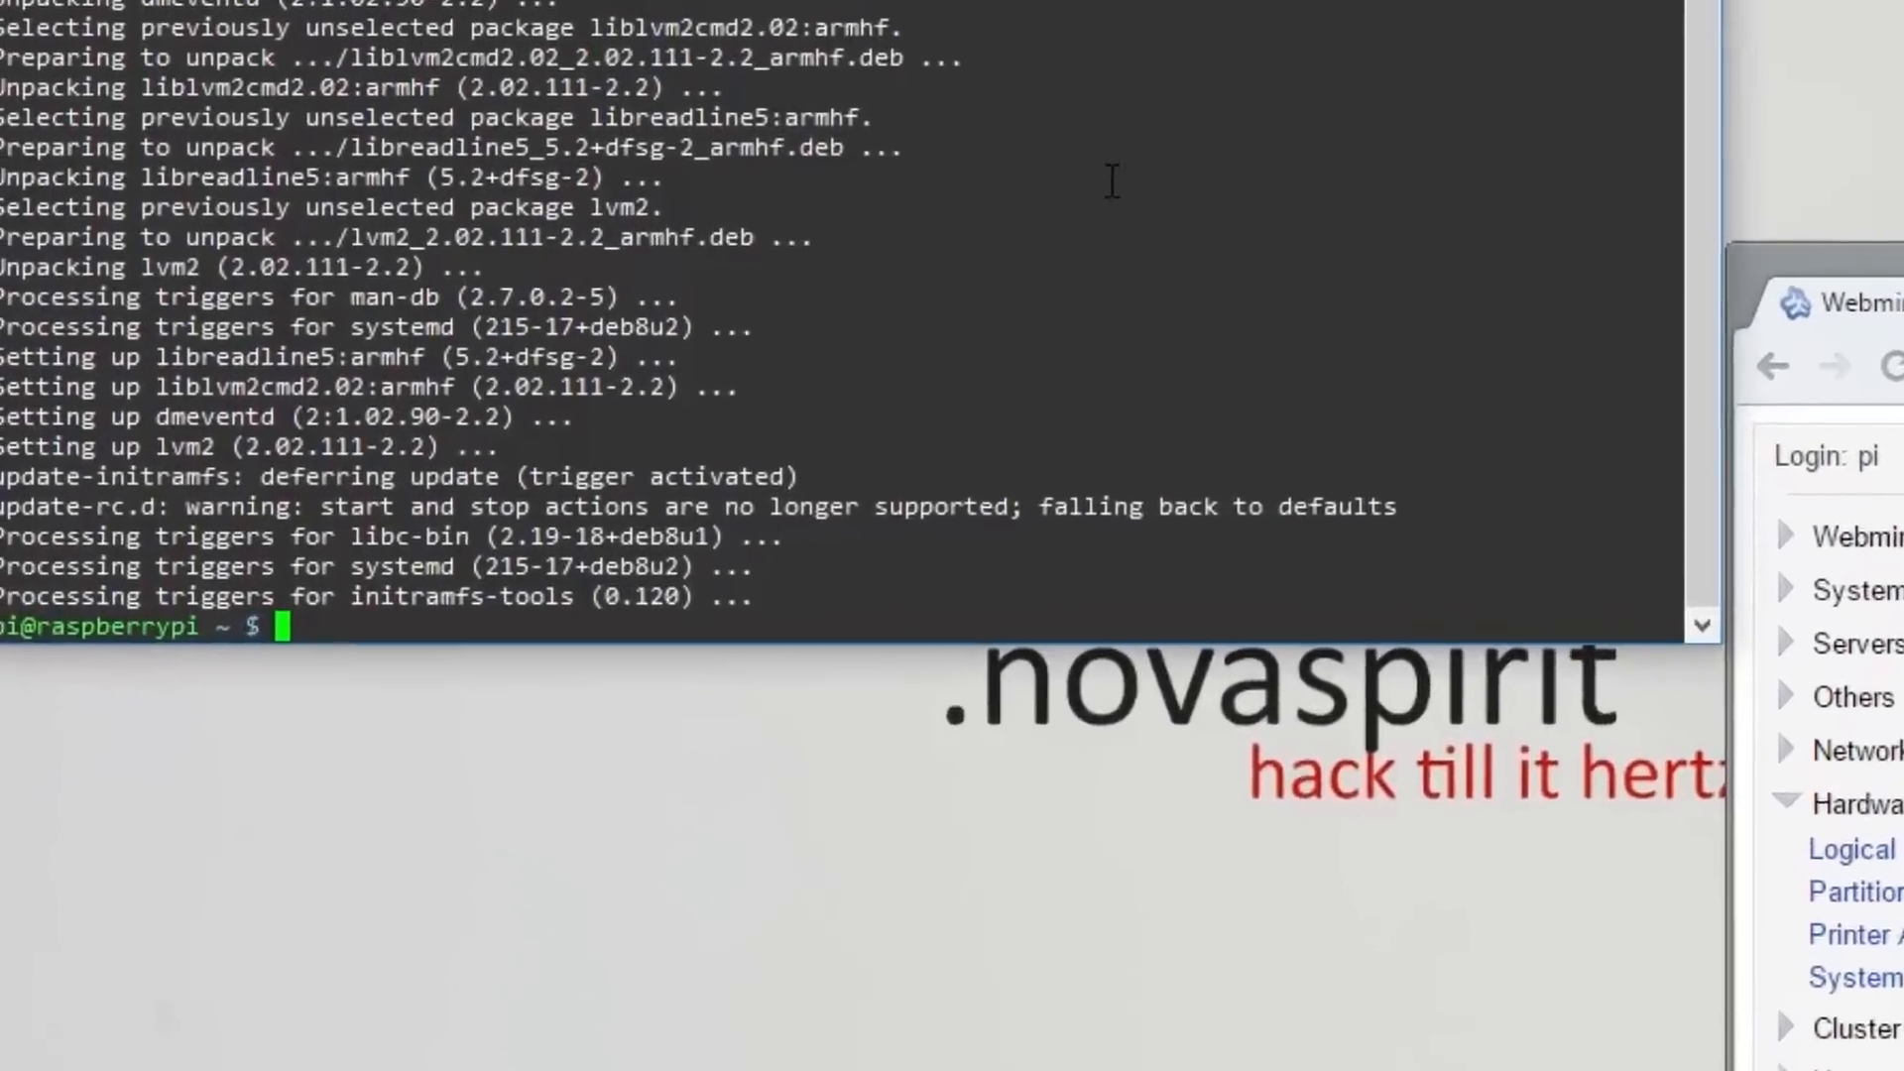
type("l")
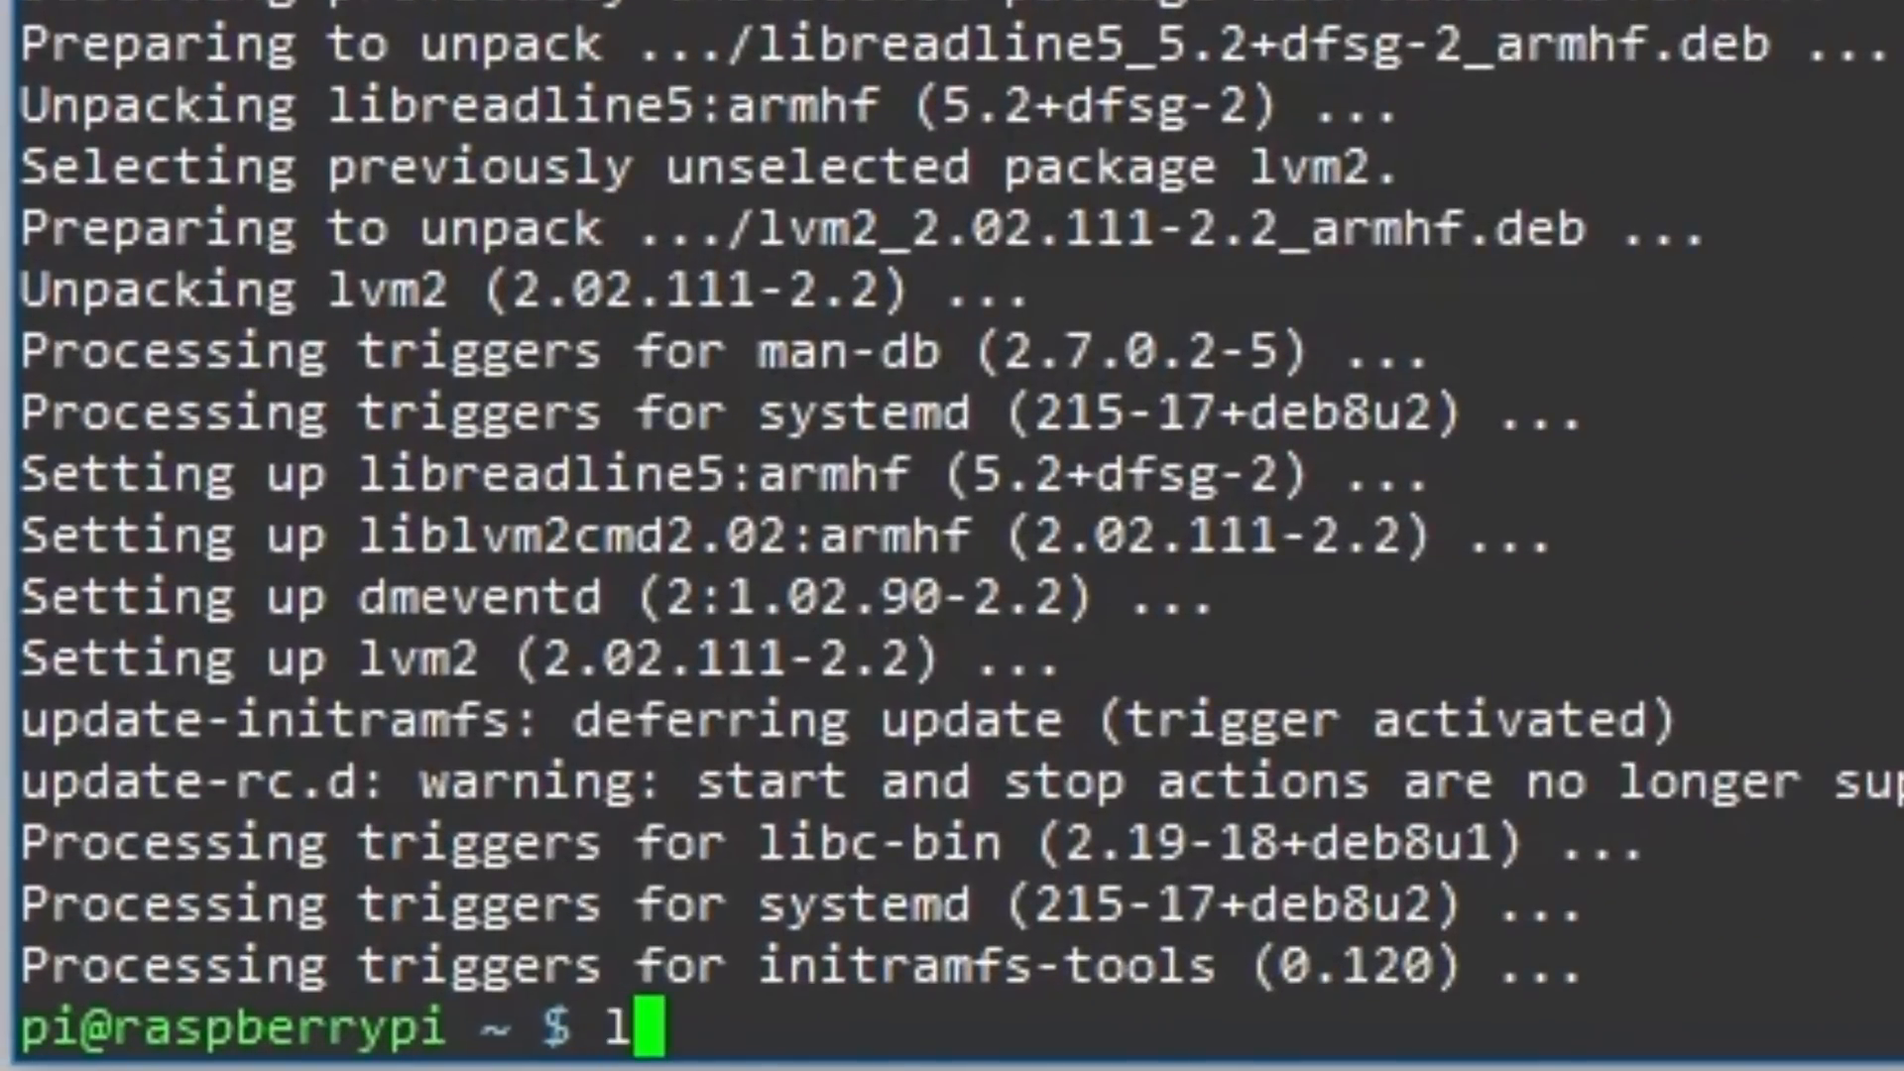
type("s /dev/")
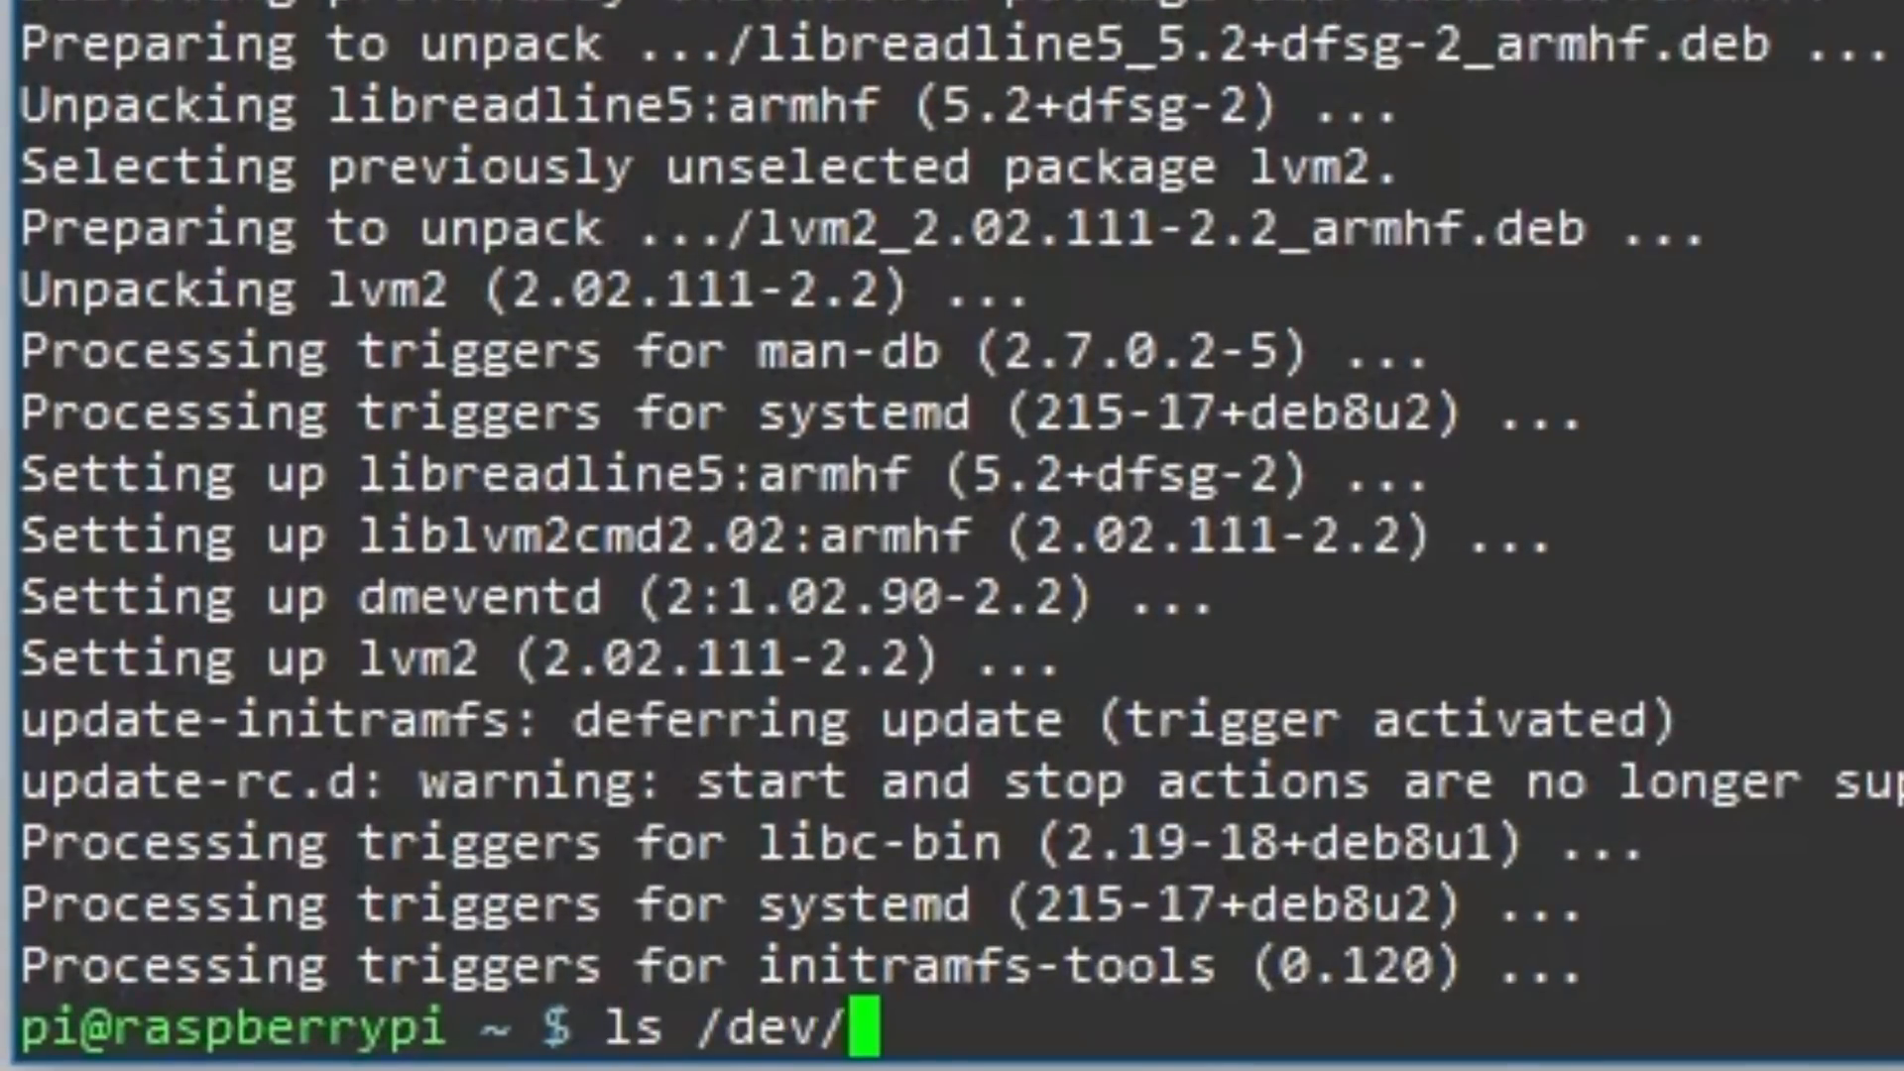
type("sd*")
Run 'ls /dev/sd*' to list the disks, revealing /dev/sda and /dev/sdb.
key("Return")
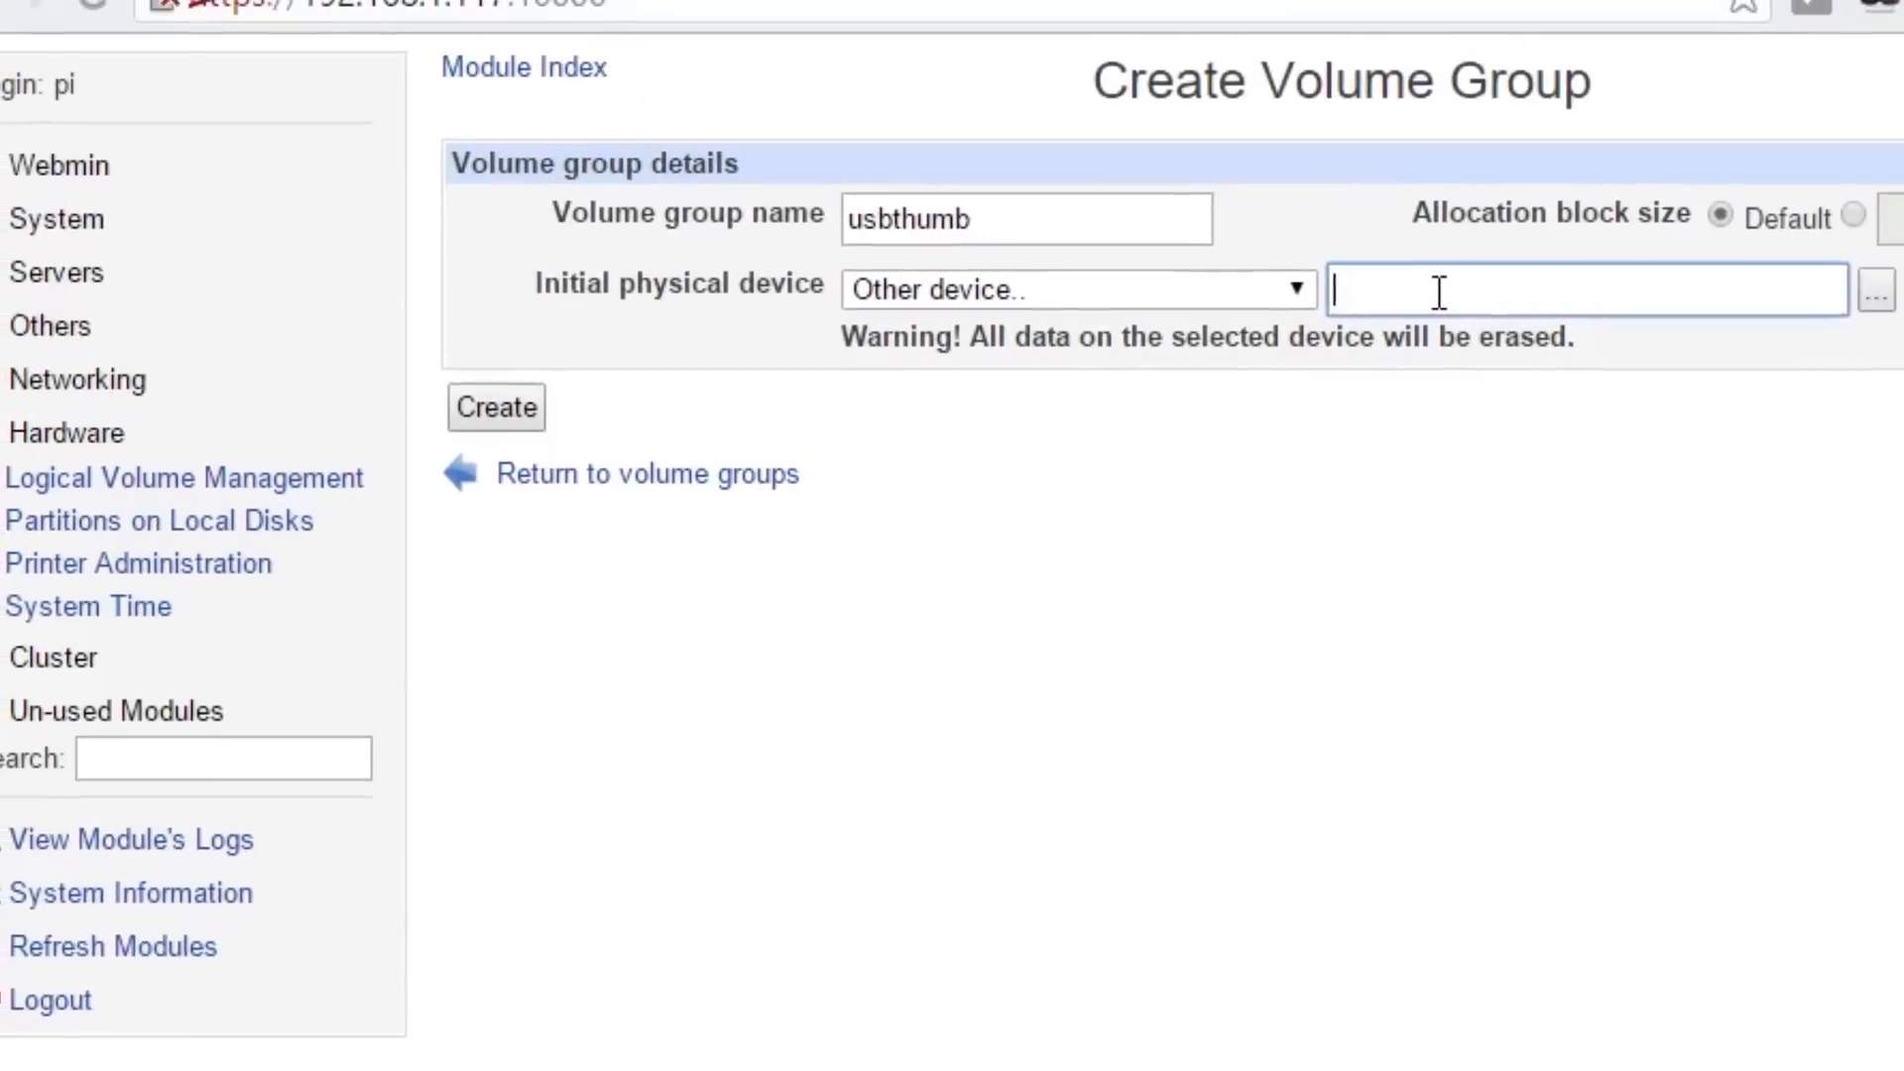
type("/dev/sda")
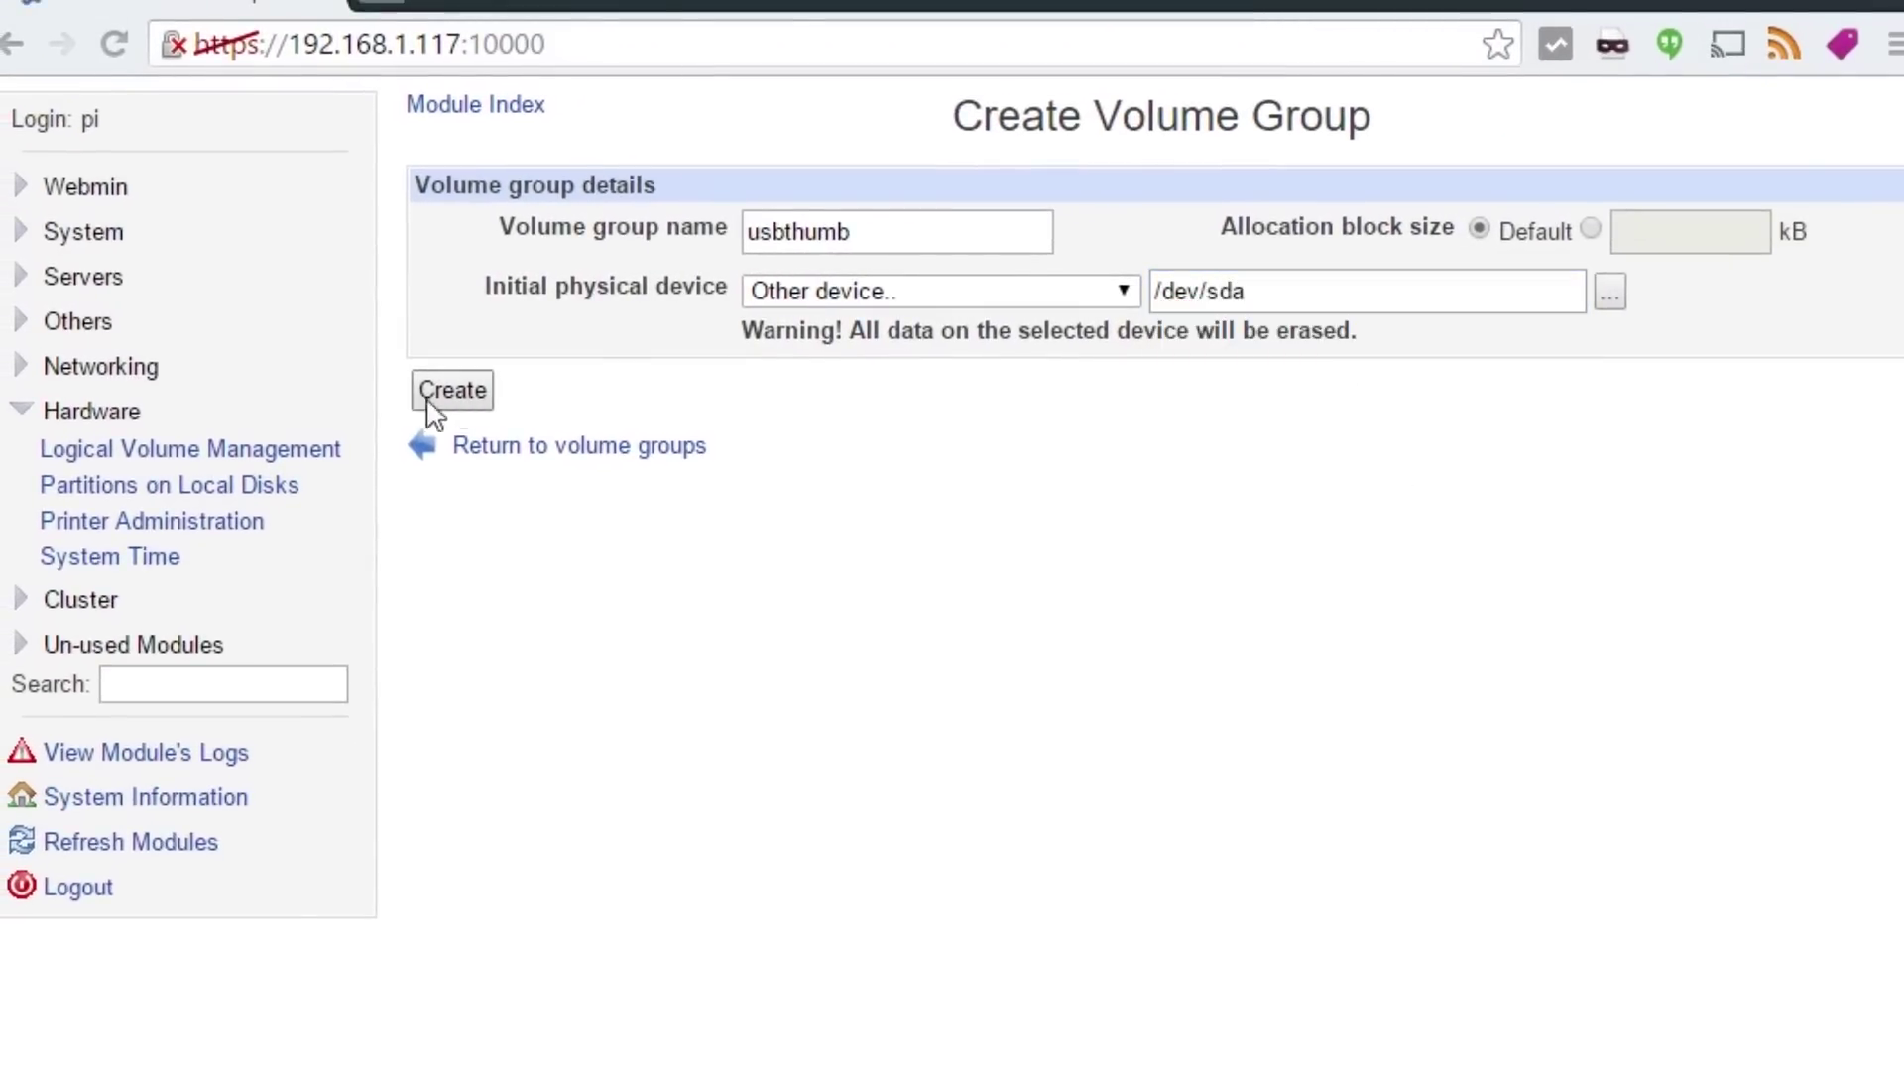
Create the usbthumb volume group on /dev/sda.
left_click(452, 390)
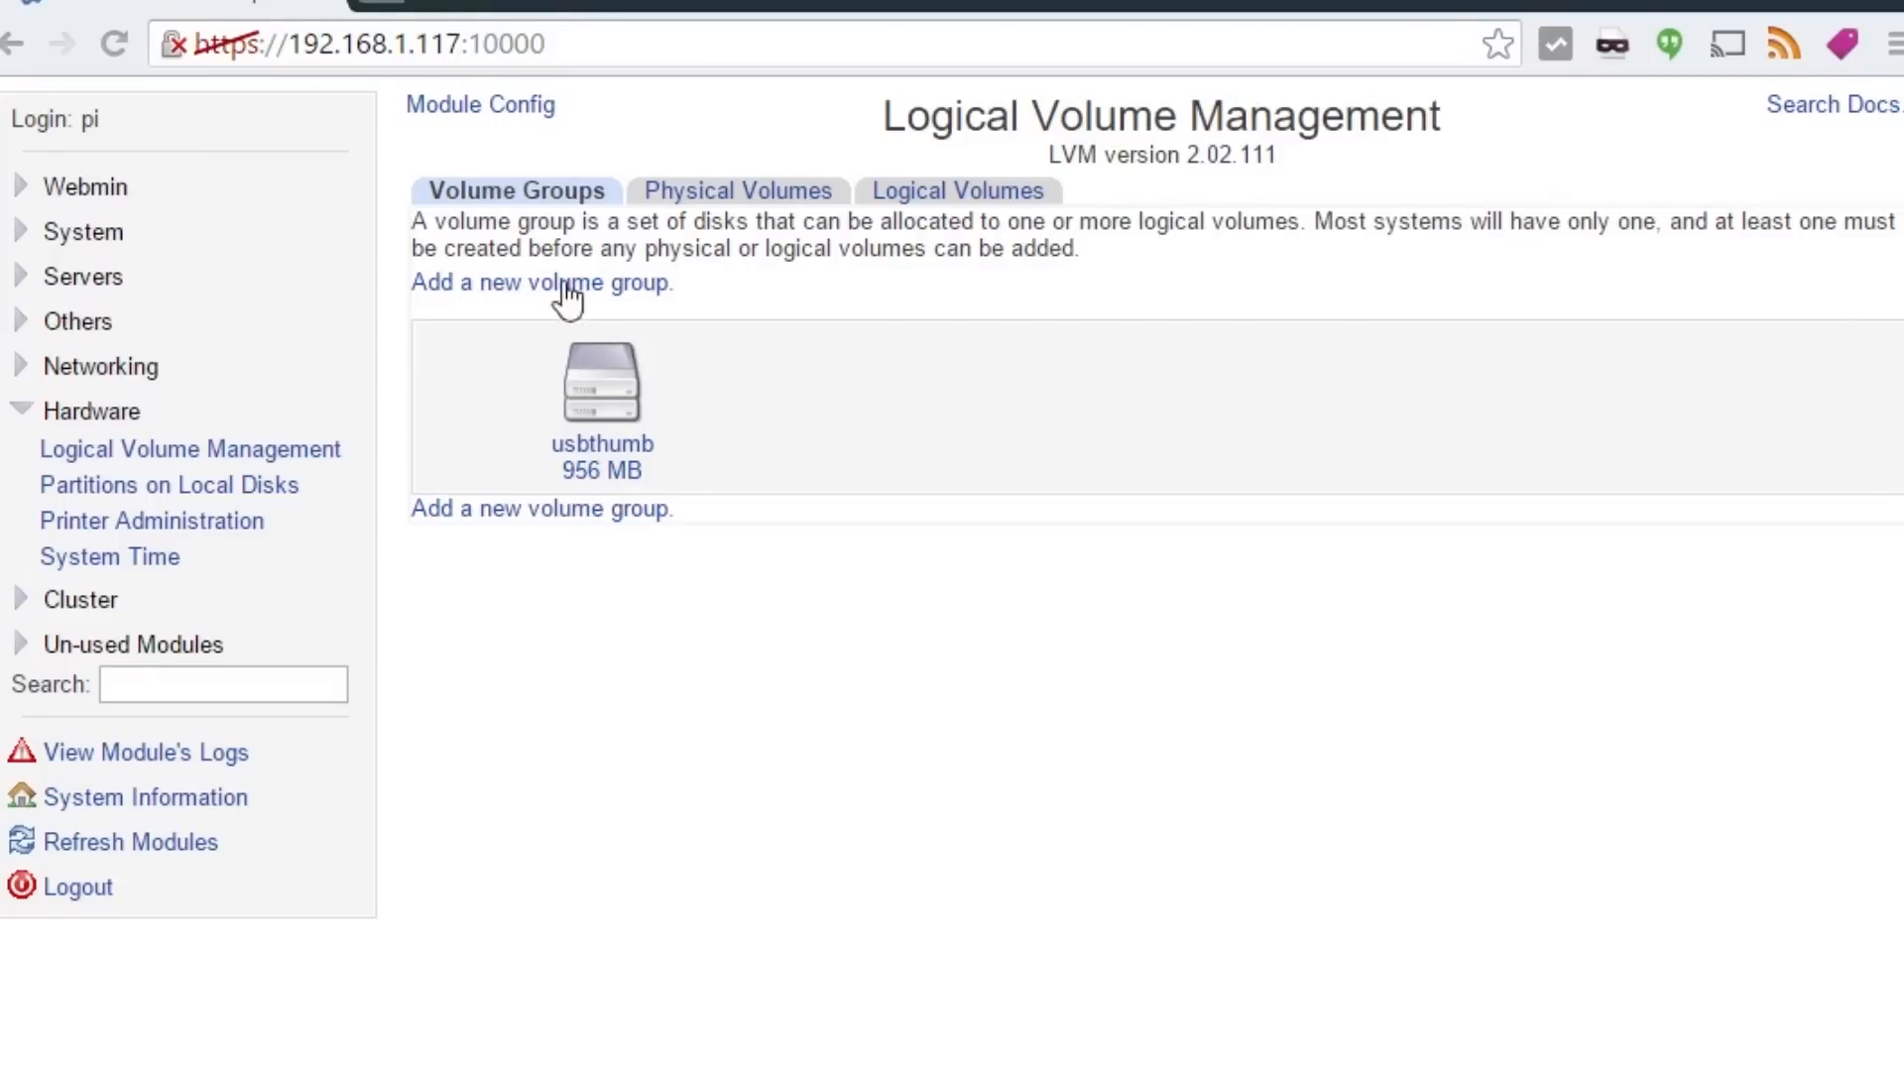
Add /dev/sdb as a second physical volume to the usbthumb group.
left_click(740, 195)
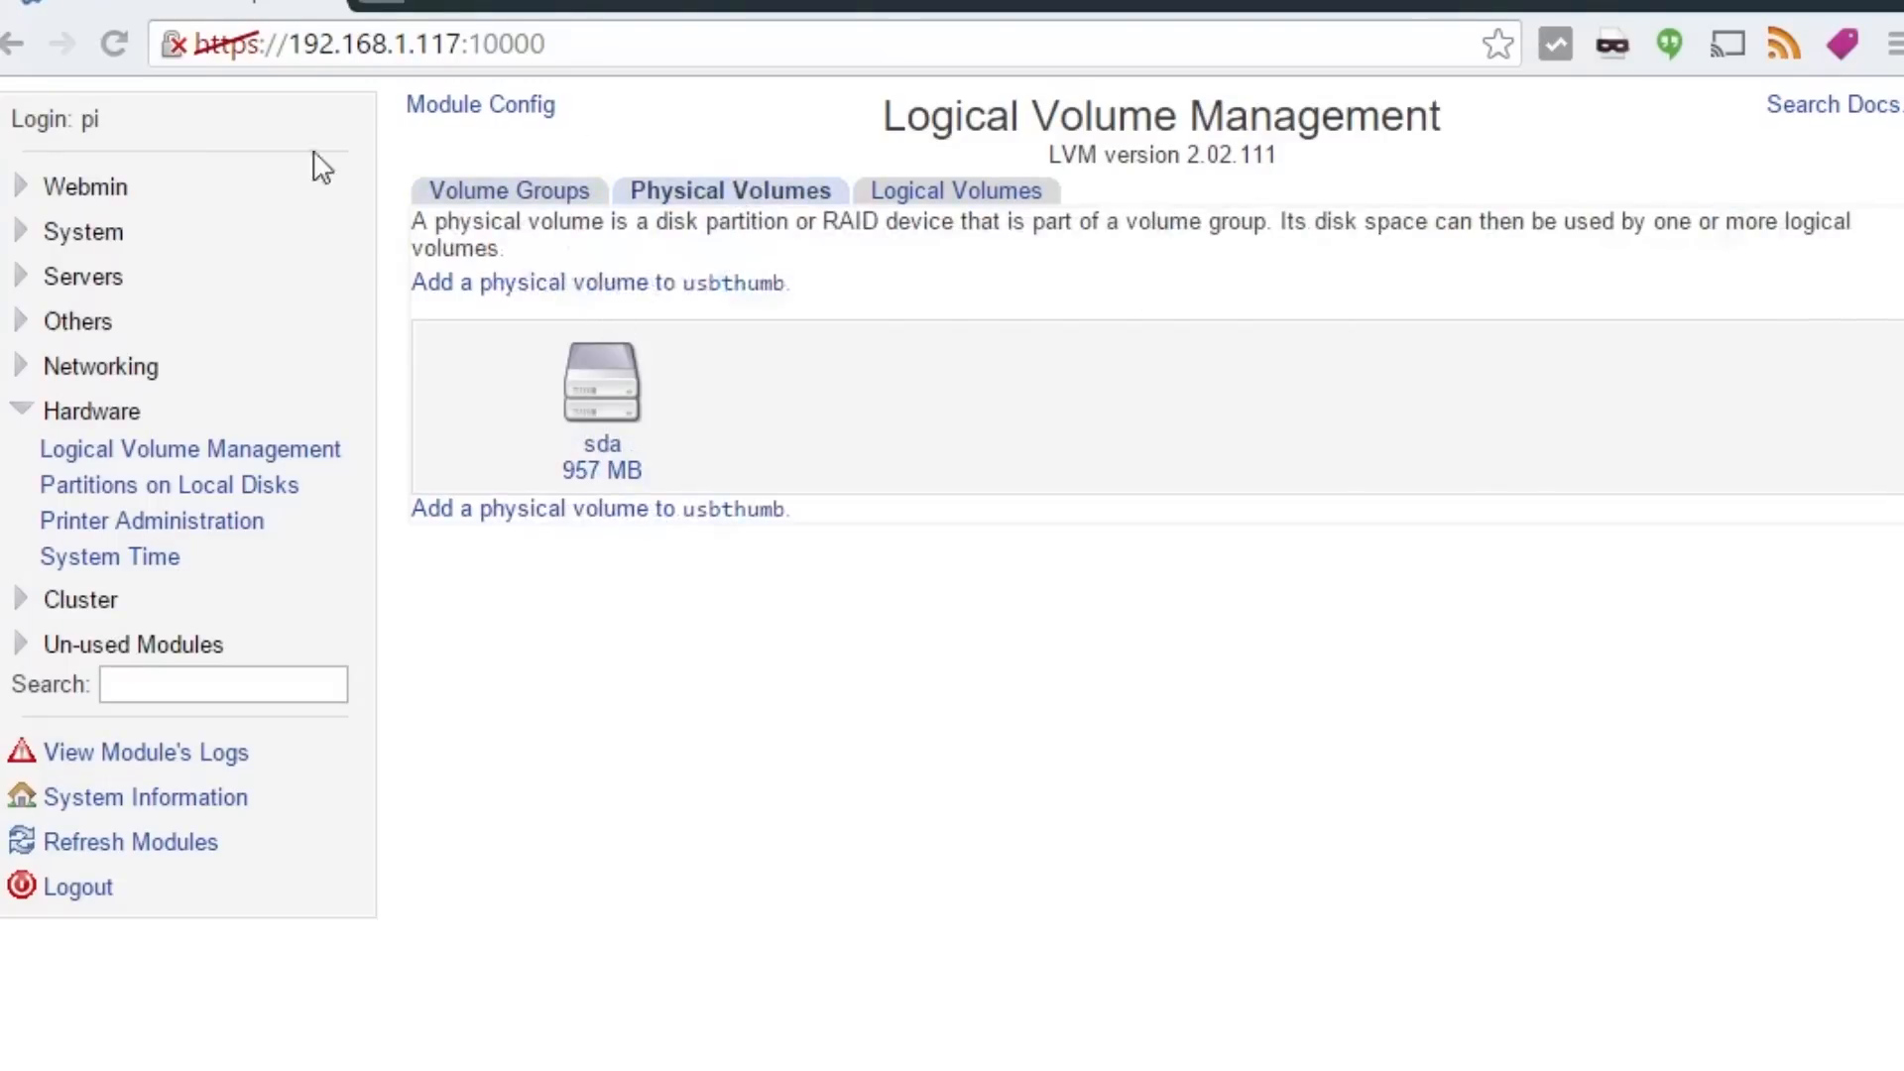
left_click(625, 285)
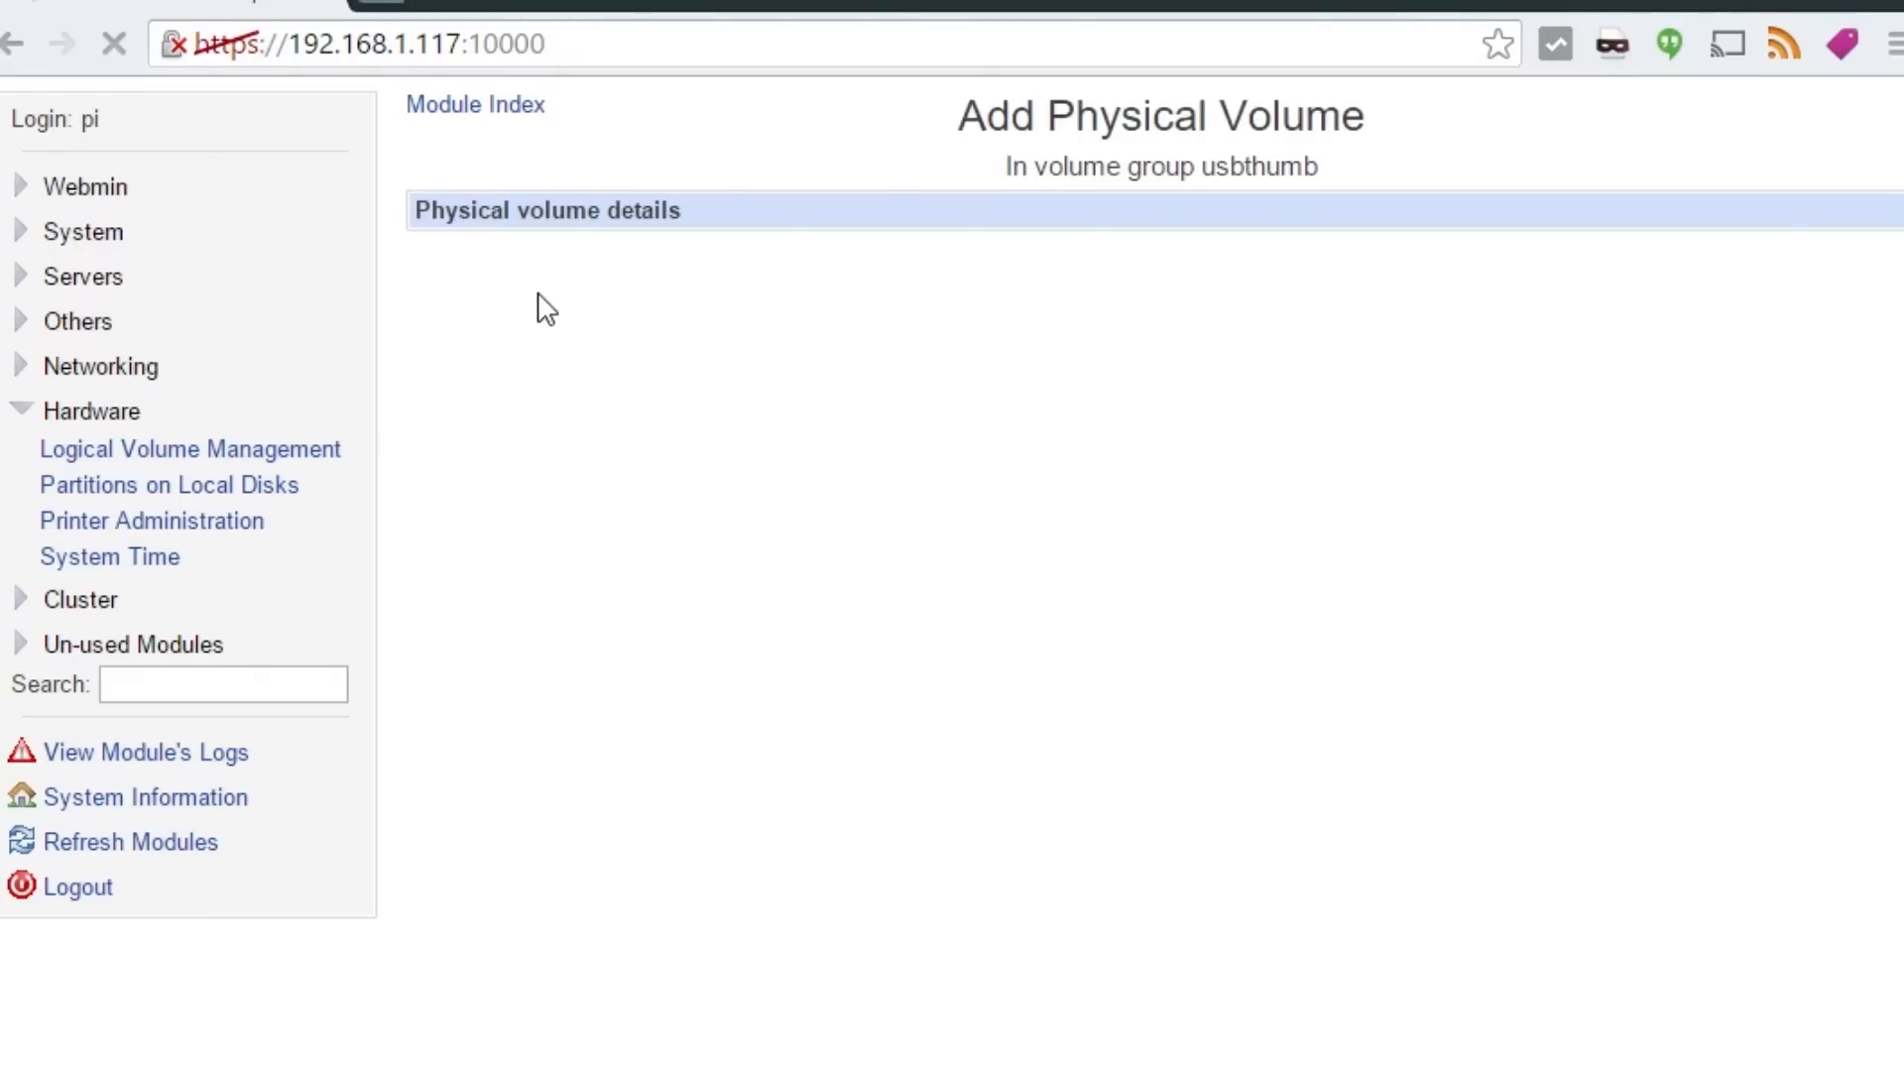
left_click(1254, 262)
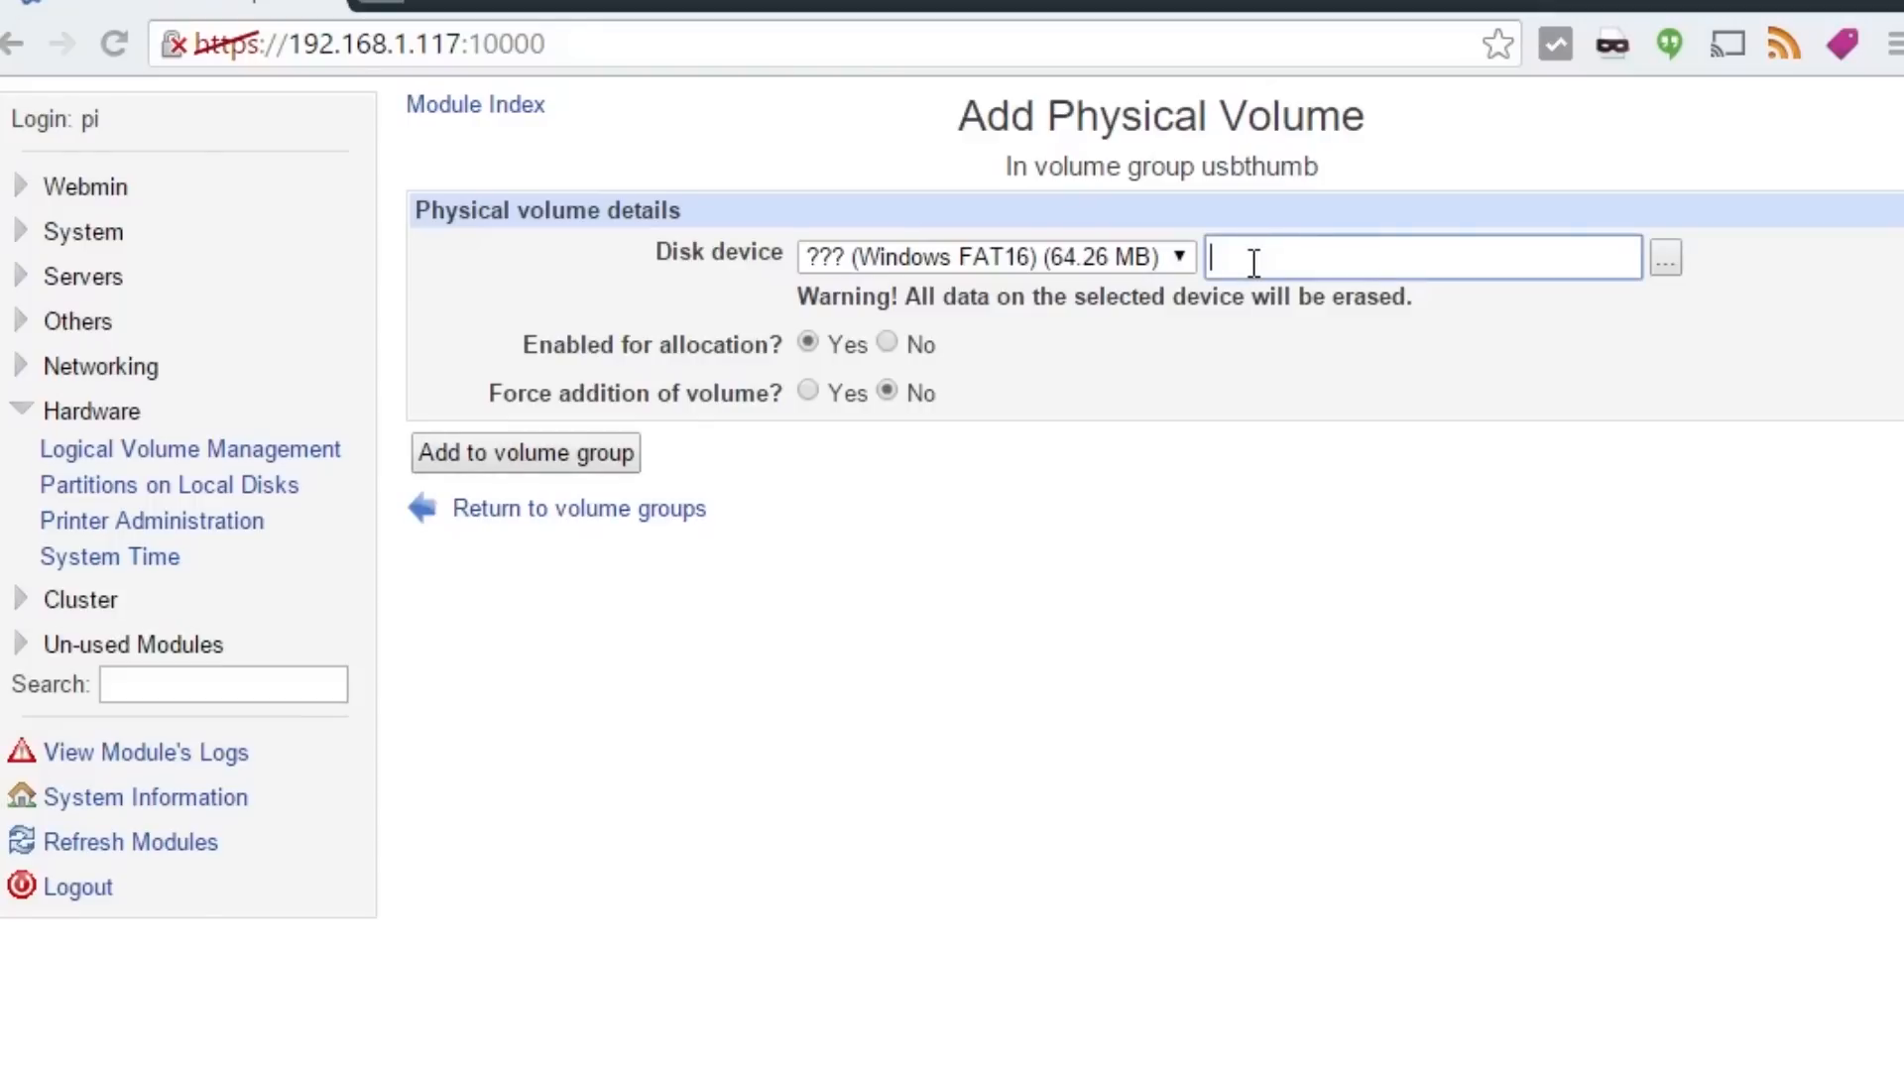
type("/dev/s")
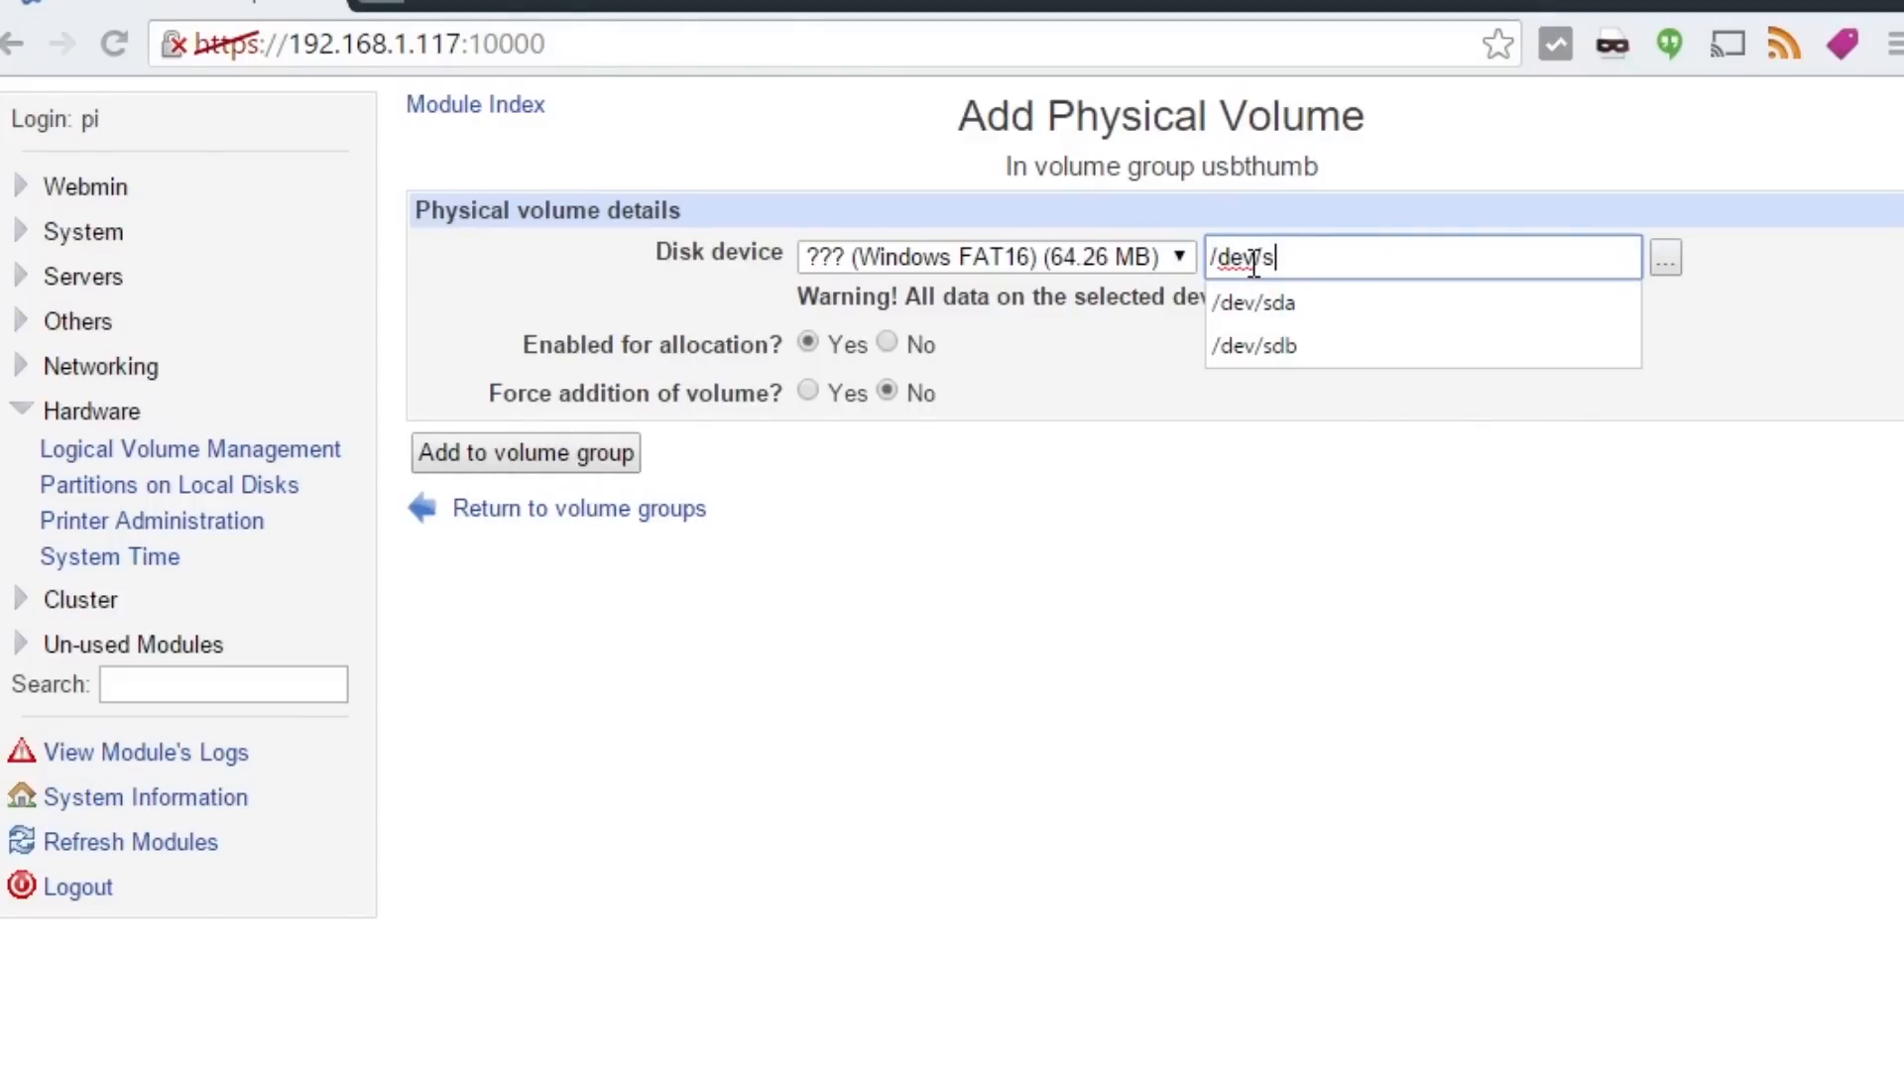
type("db")
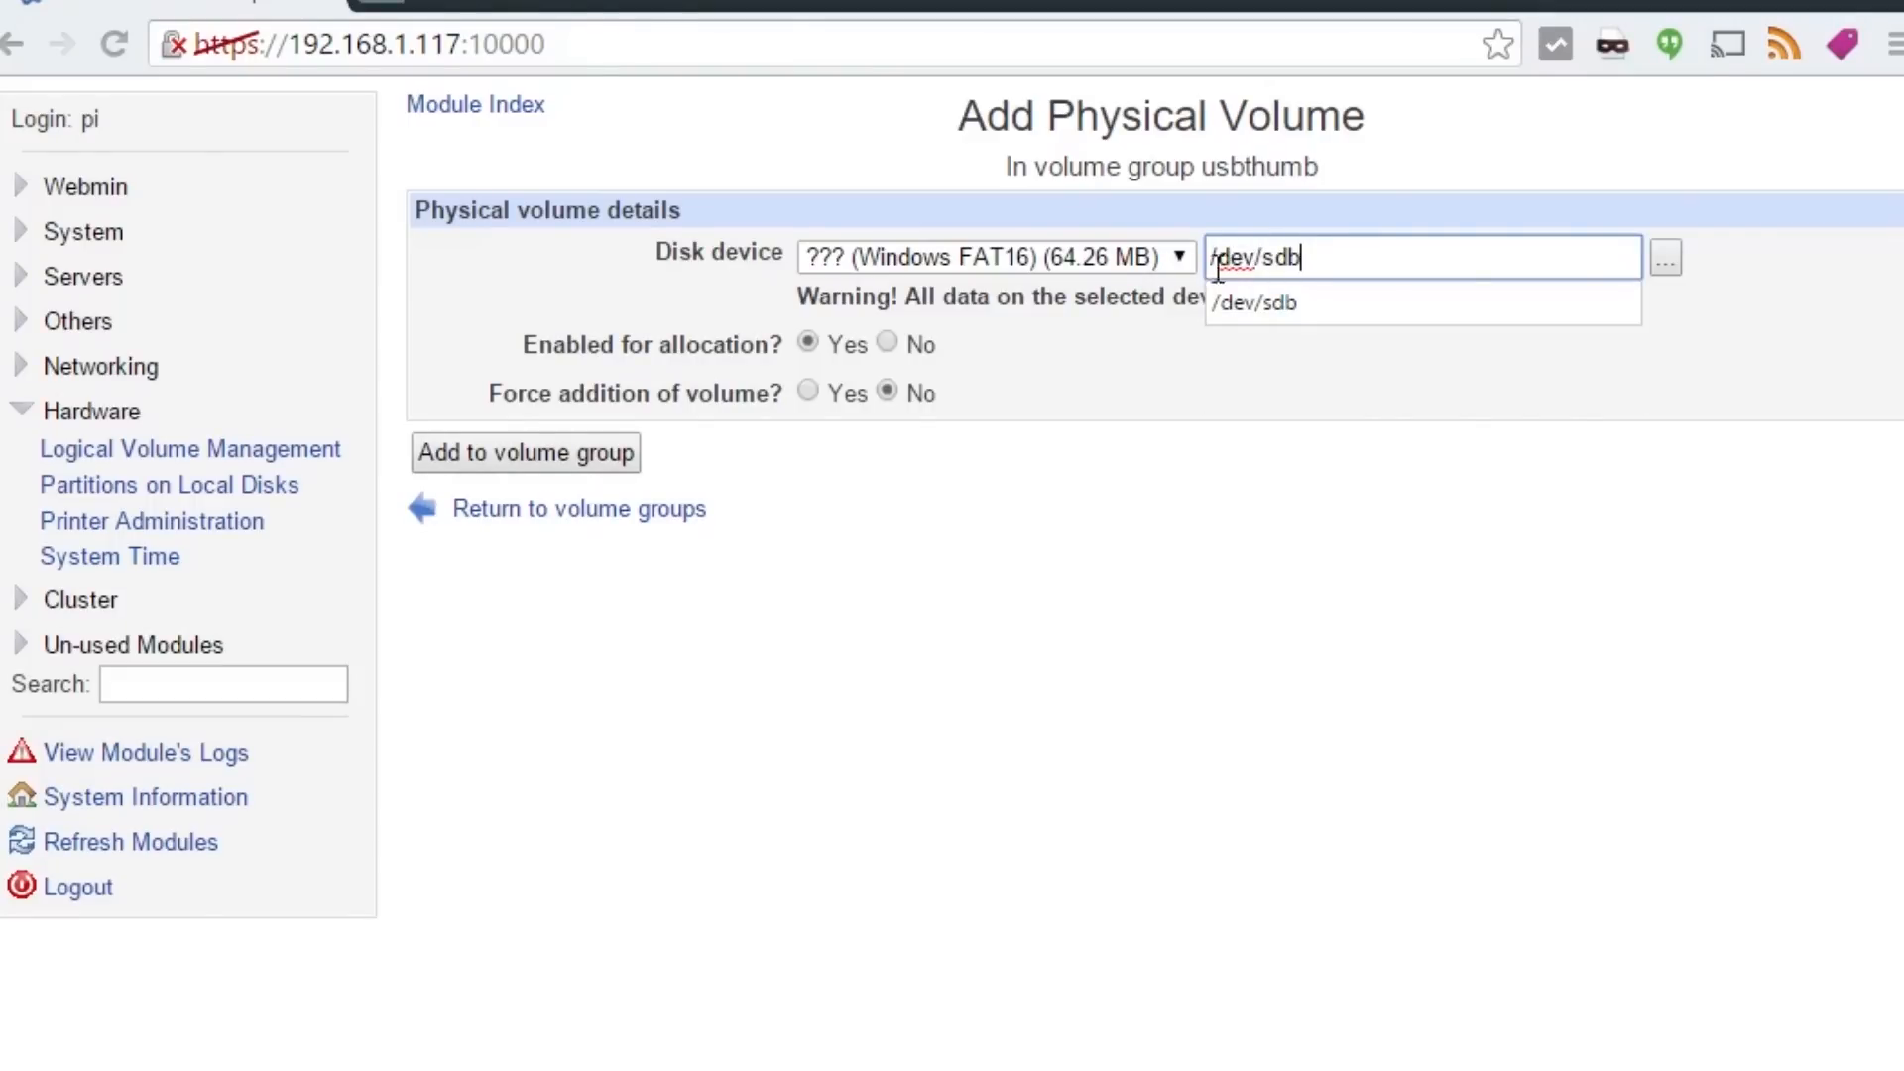
left_click(994, 256)
left_click(893, 330)
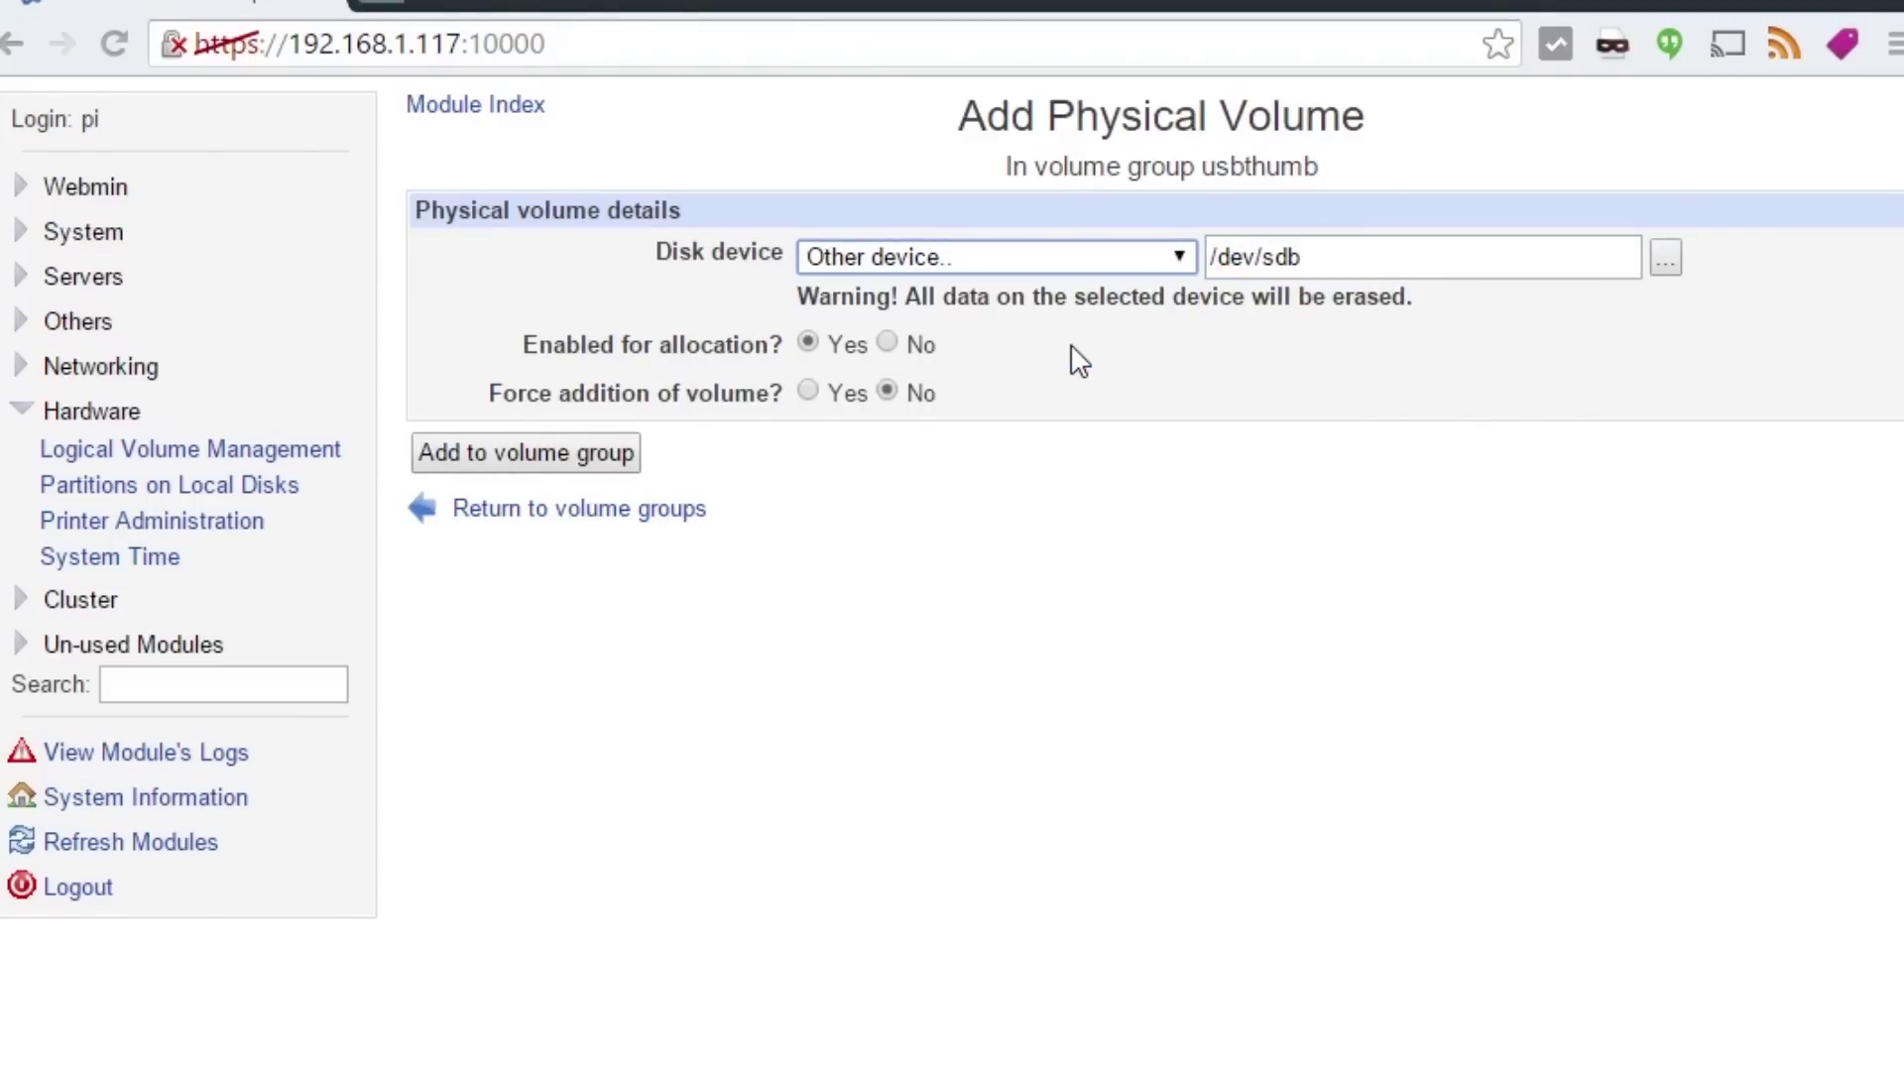
left_click(573, 457)
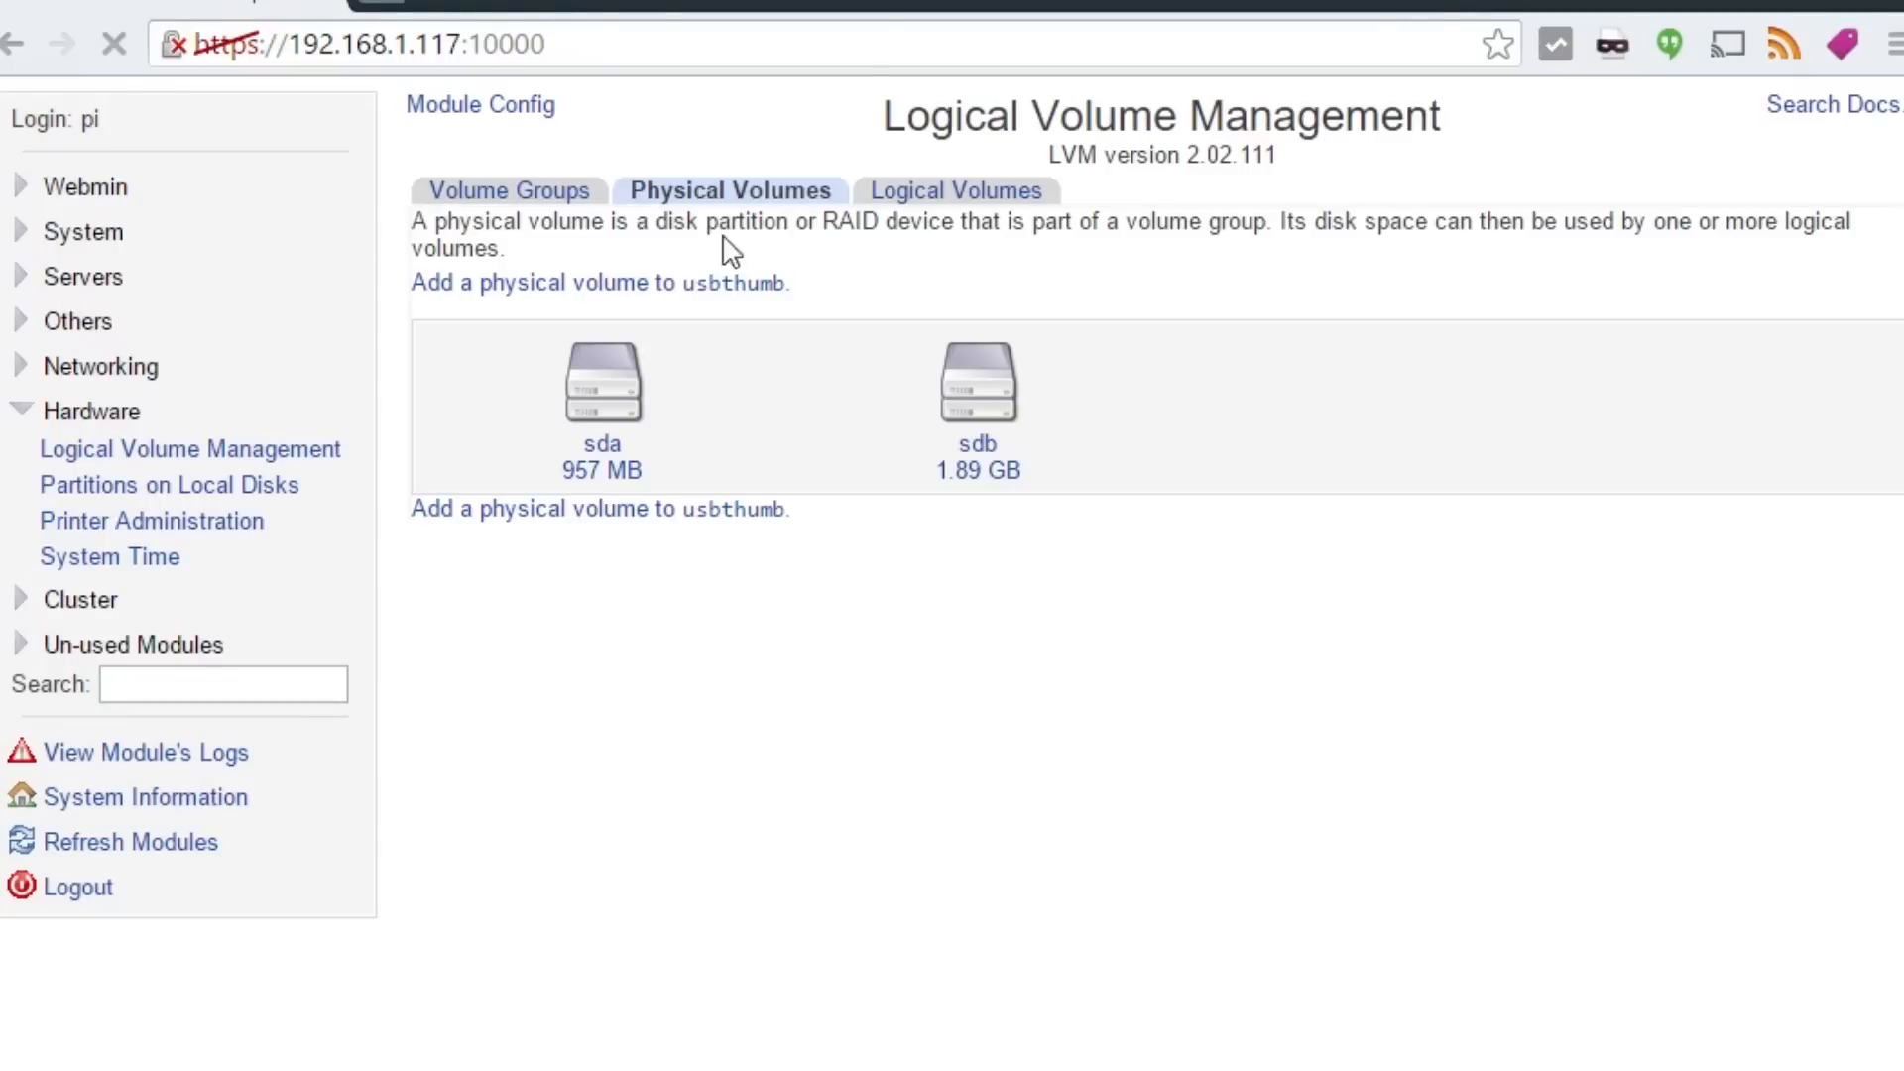
Create the 'storage' logical volume sized at 100% of the usbthumb group.
left_click(949, 194)
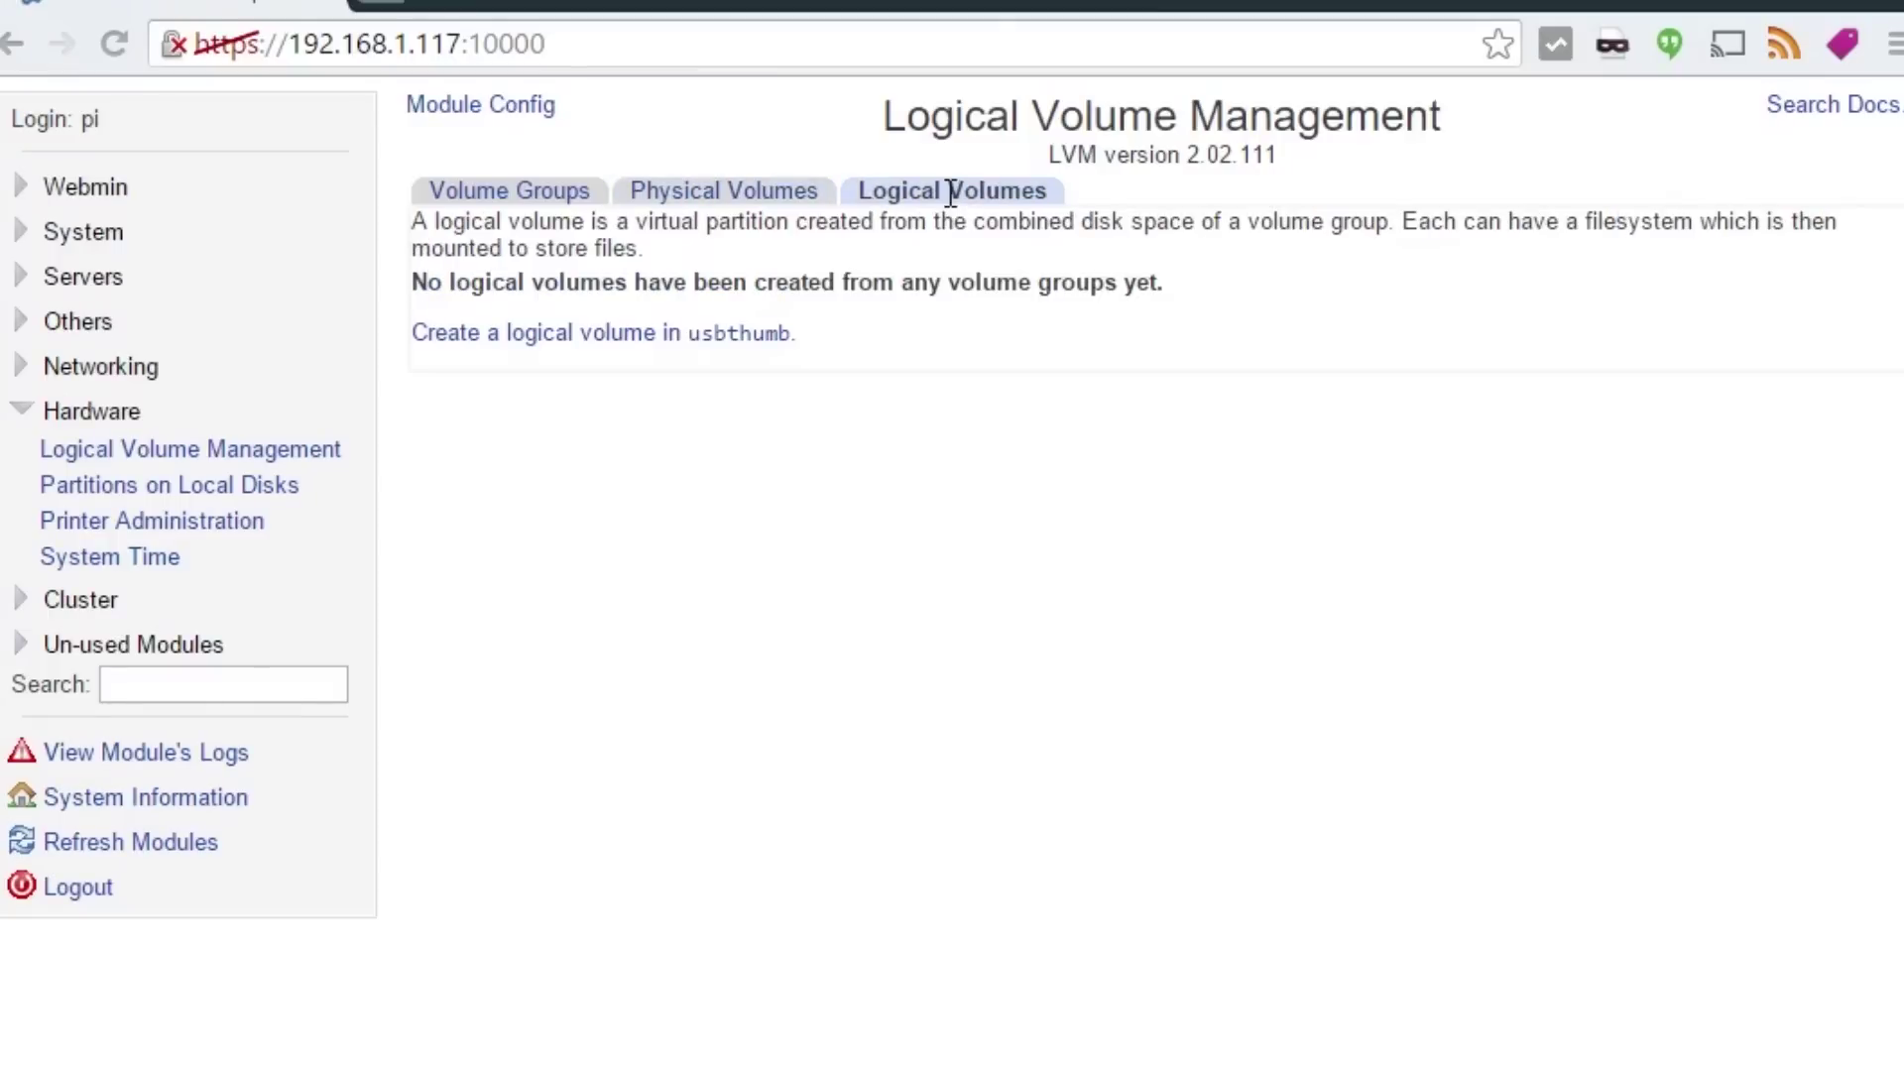
left_click(640, 334)
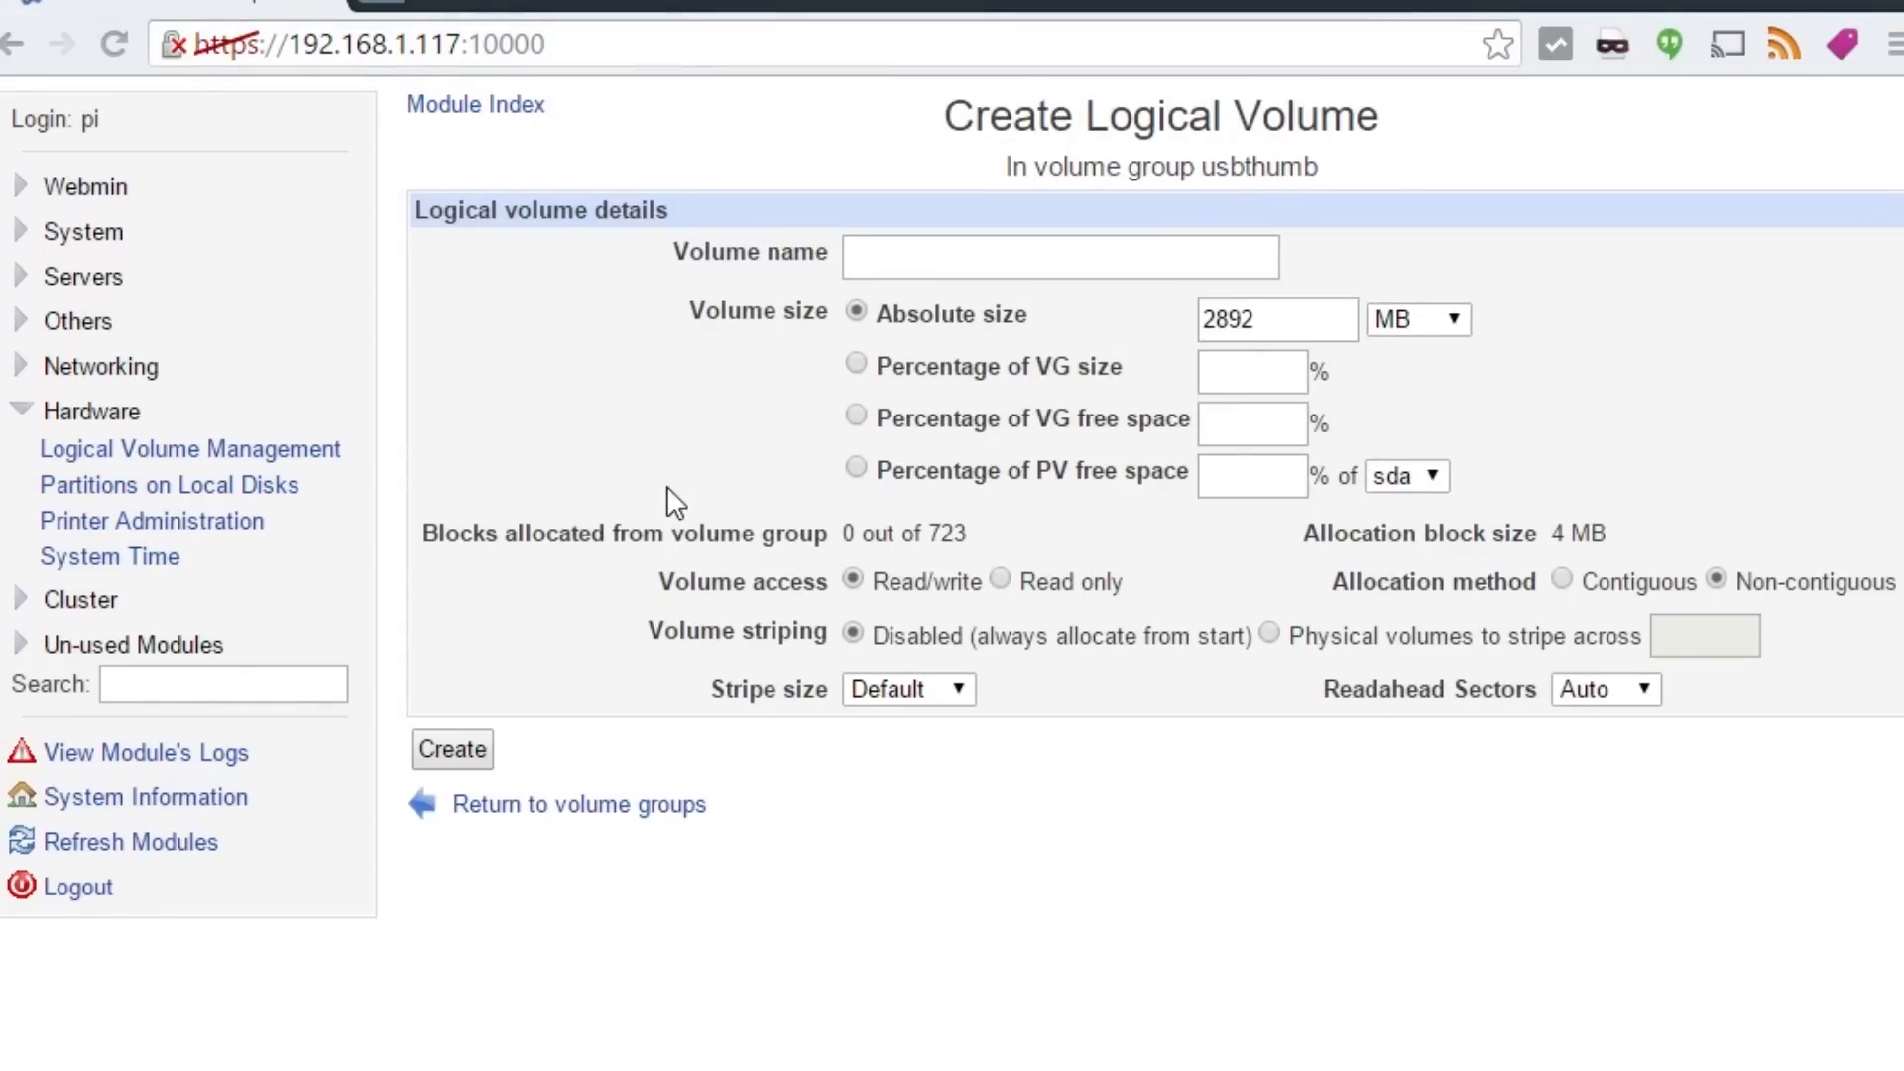
left_click(991, 264)
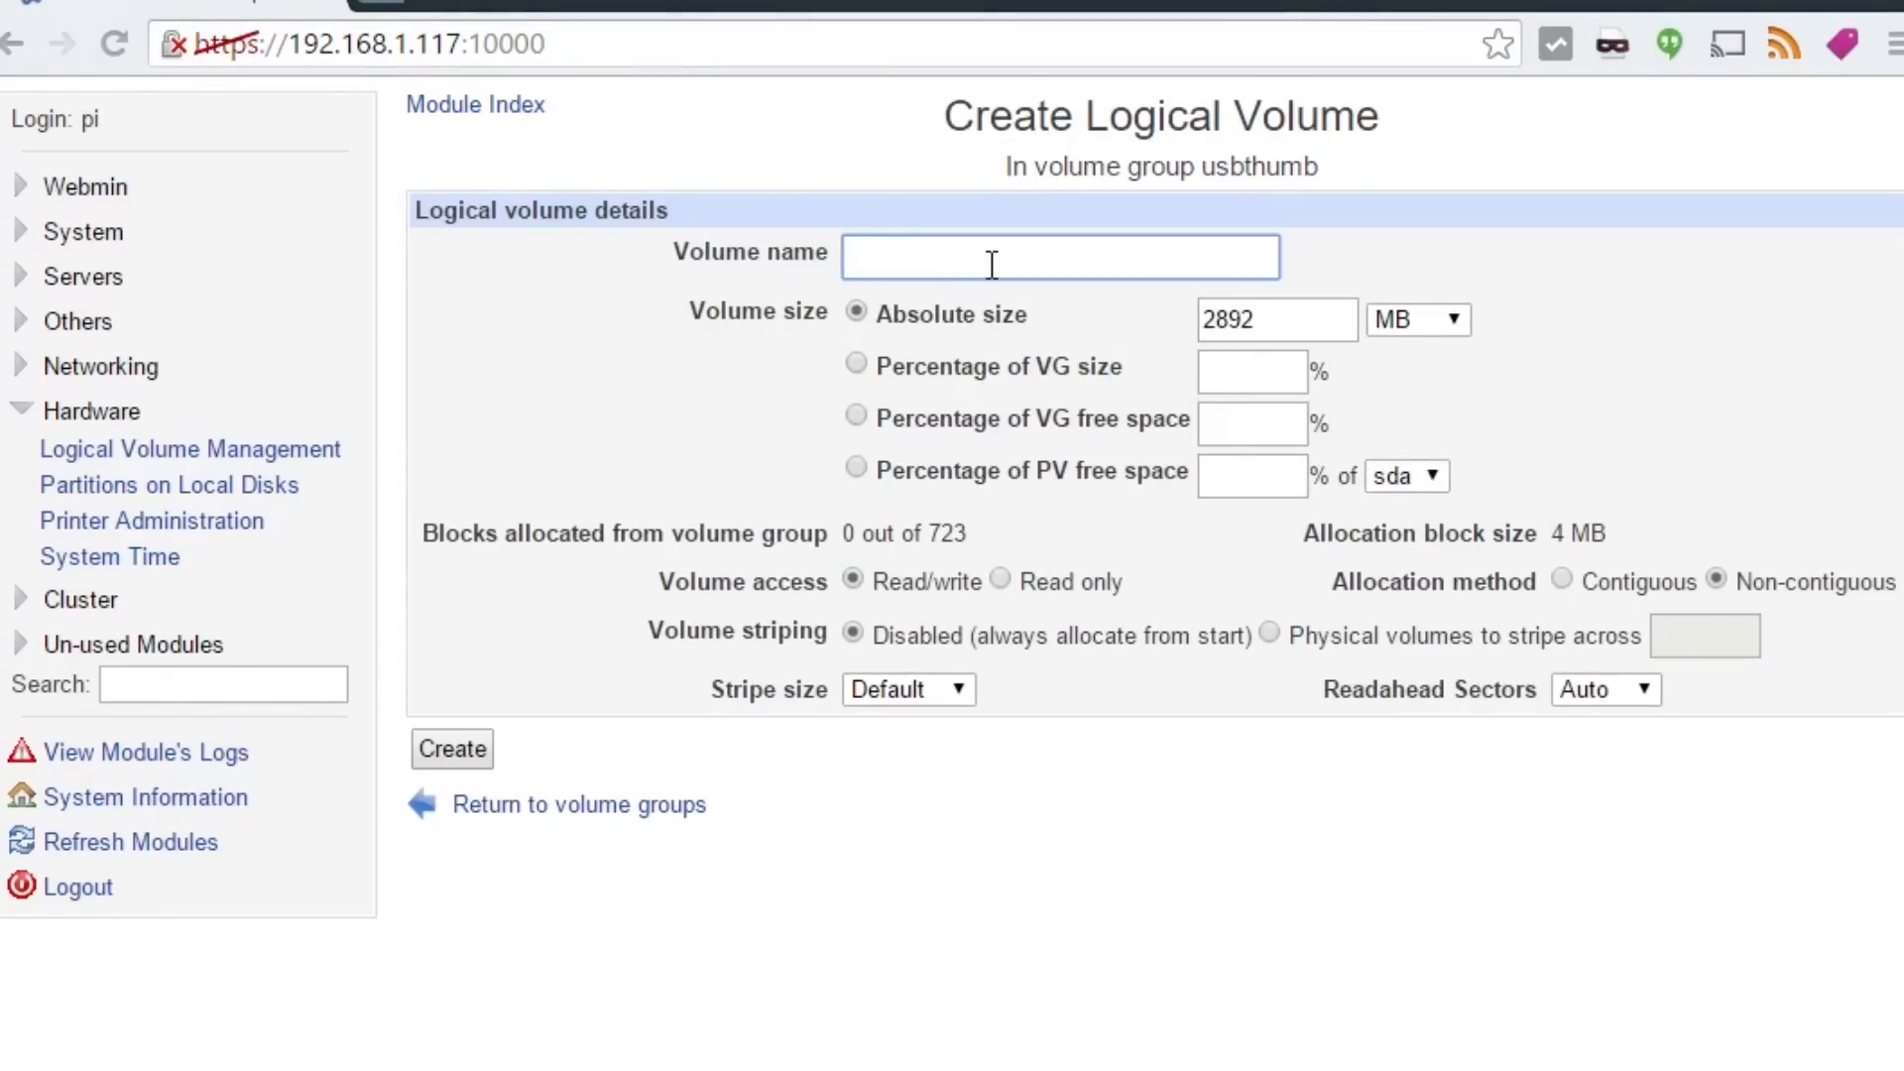
type("storage")
left_click(1143, 345)
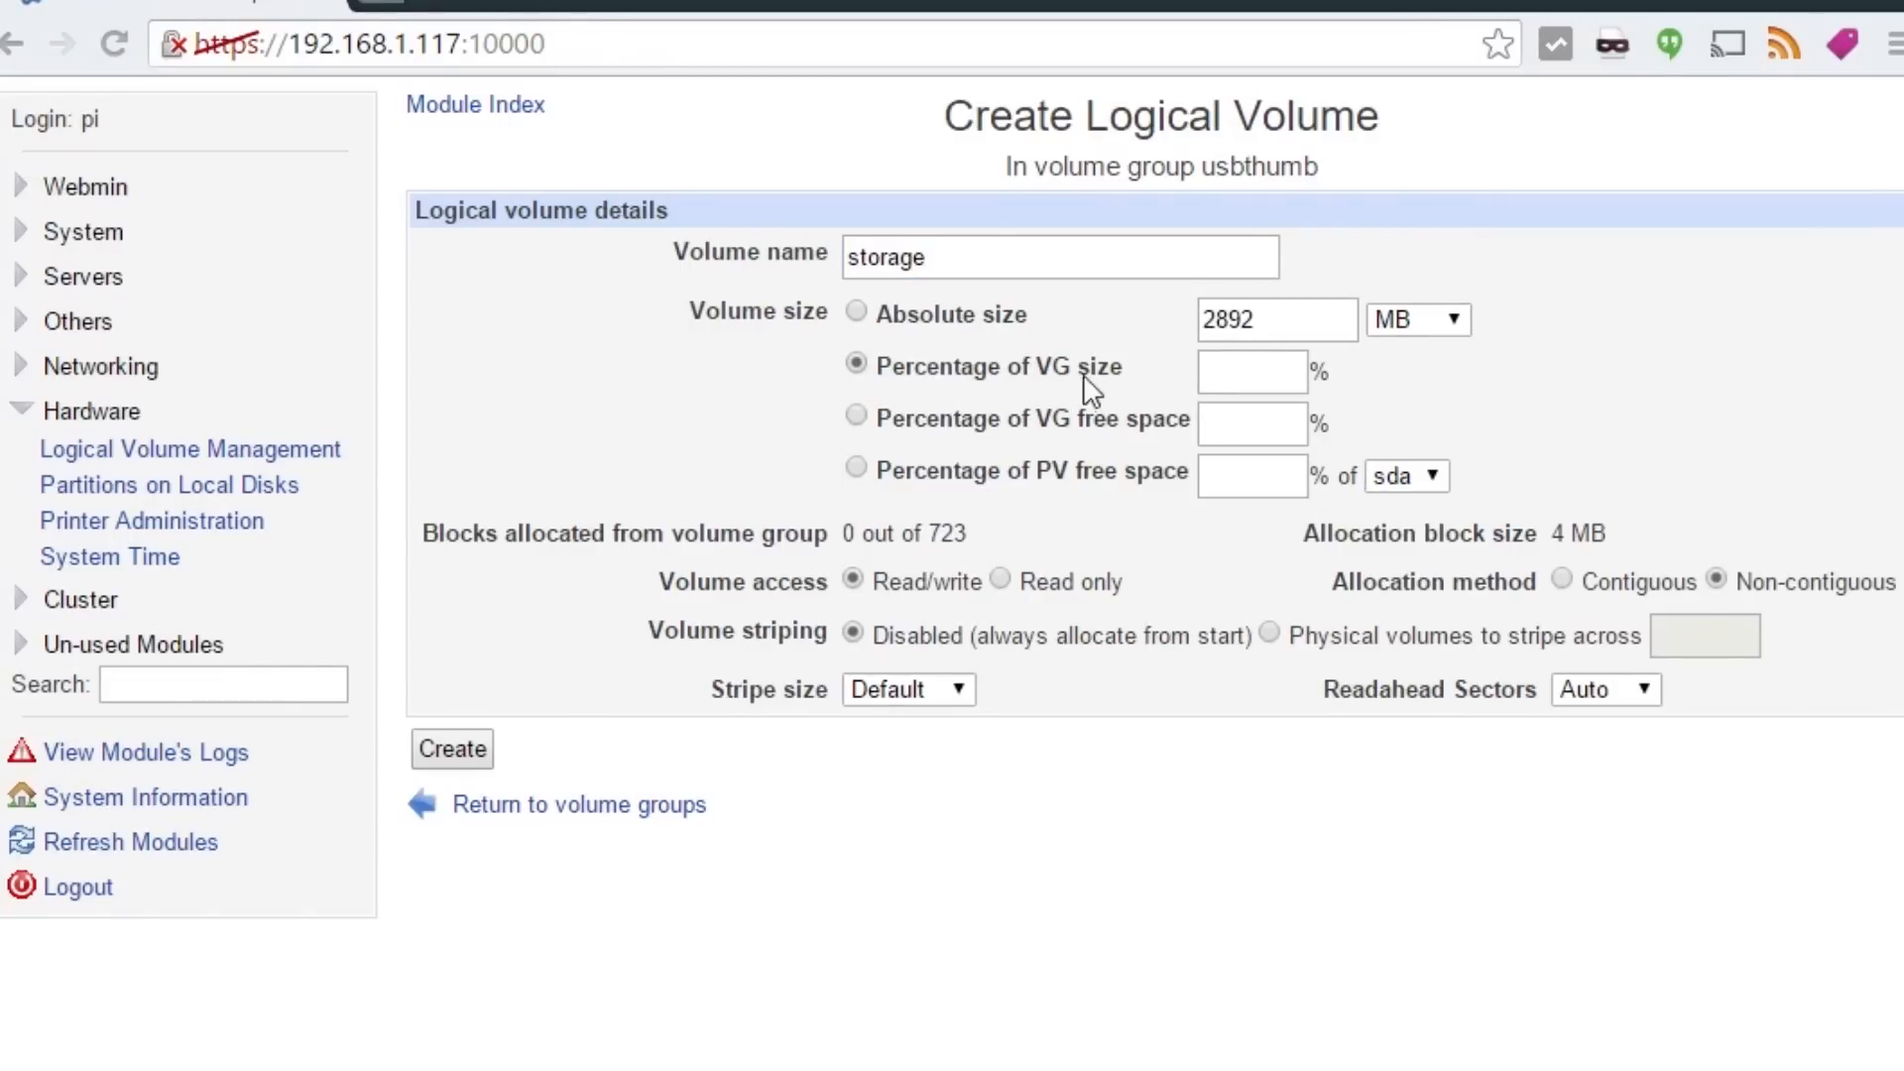
left_click(1228, 373)
type("100")
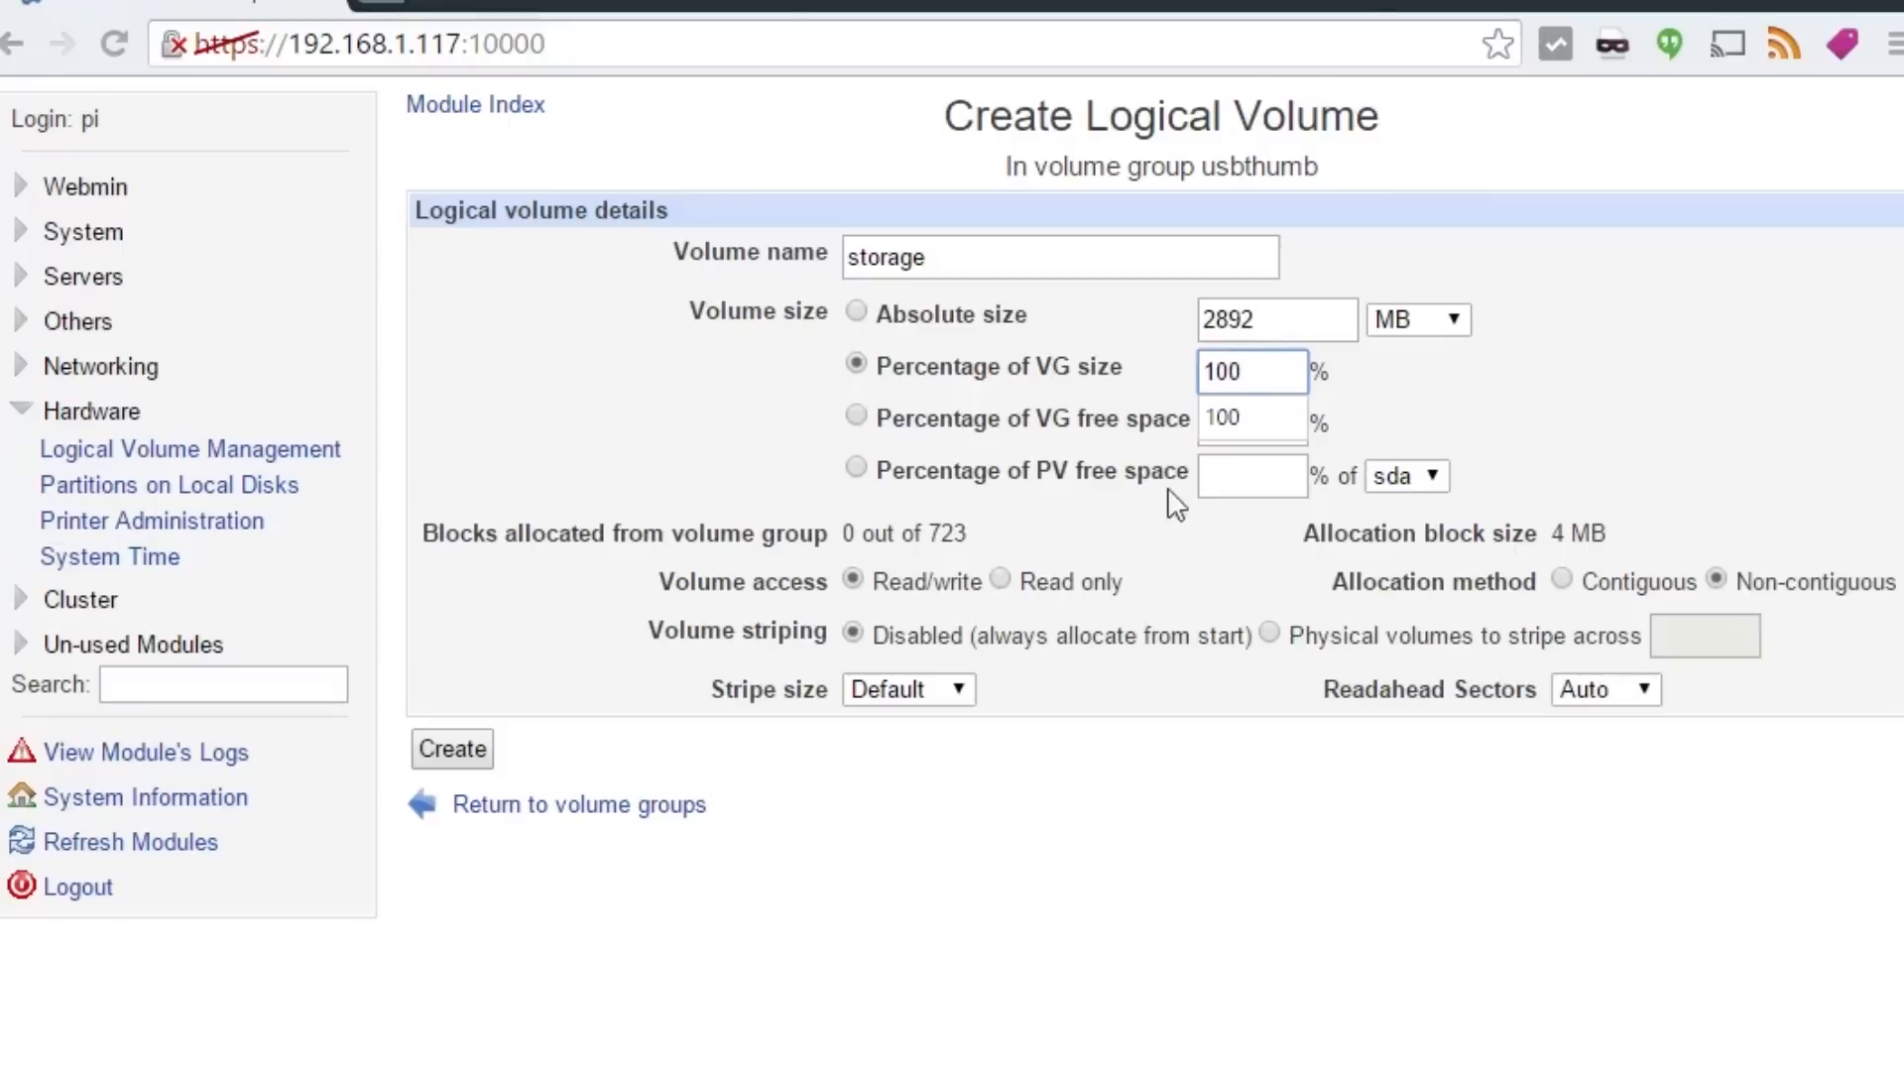
left_click(443, 752)
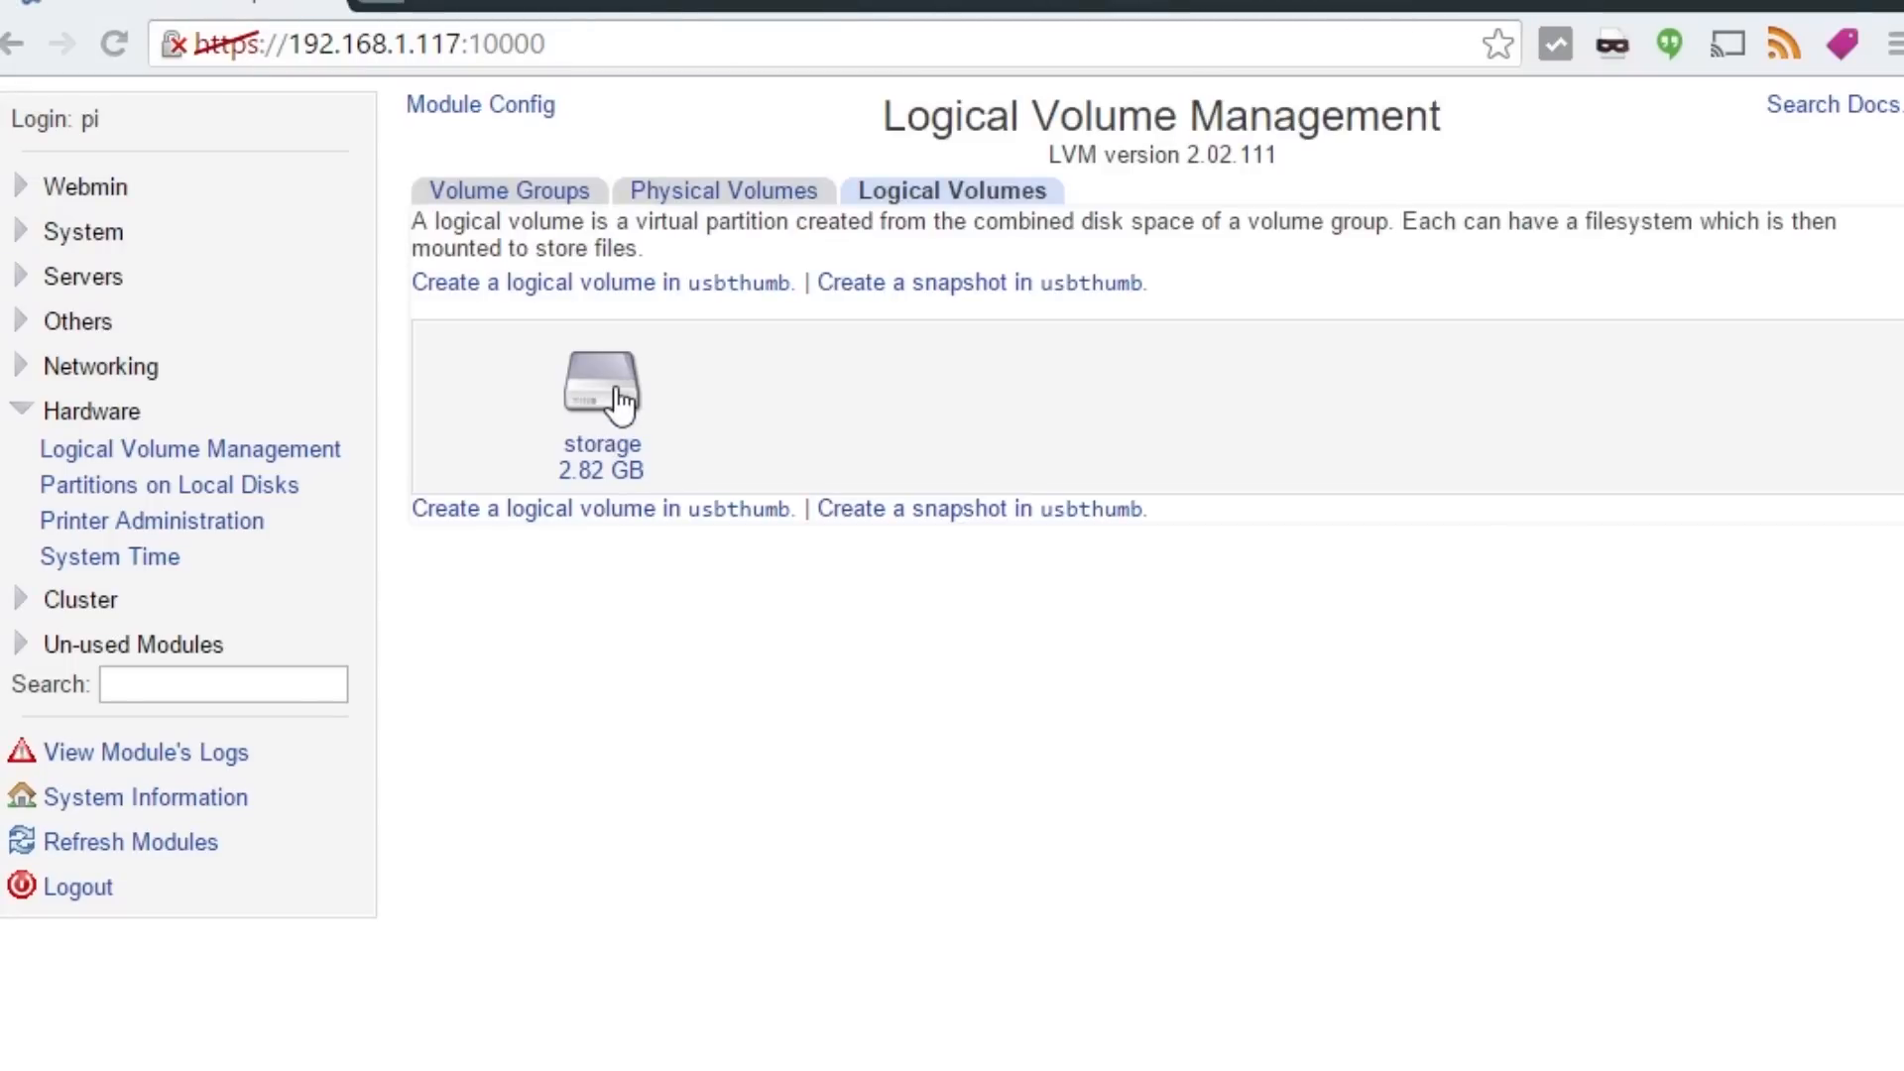
left_click(631, 514)
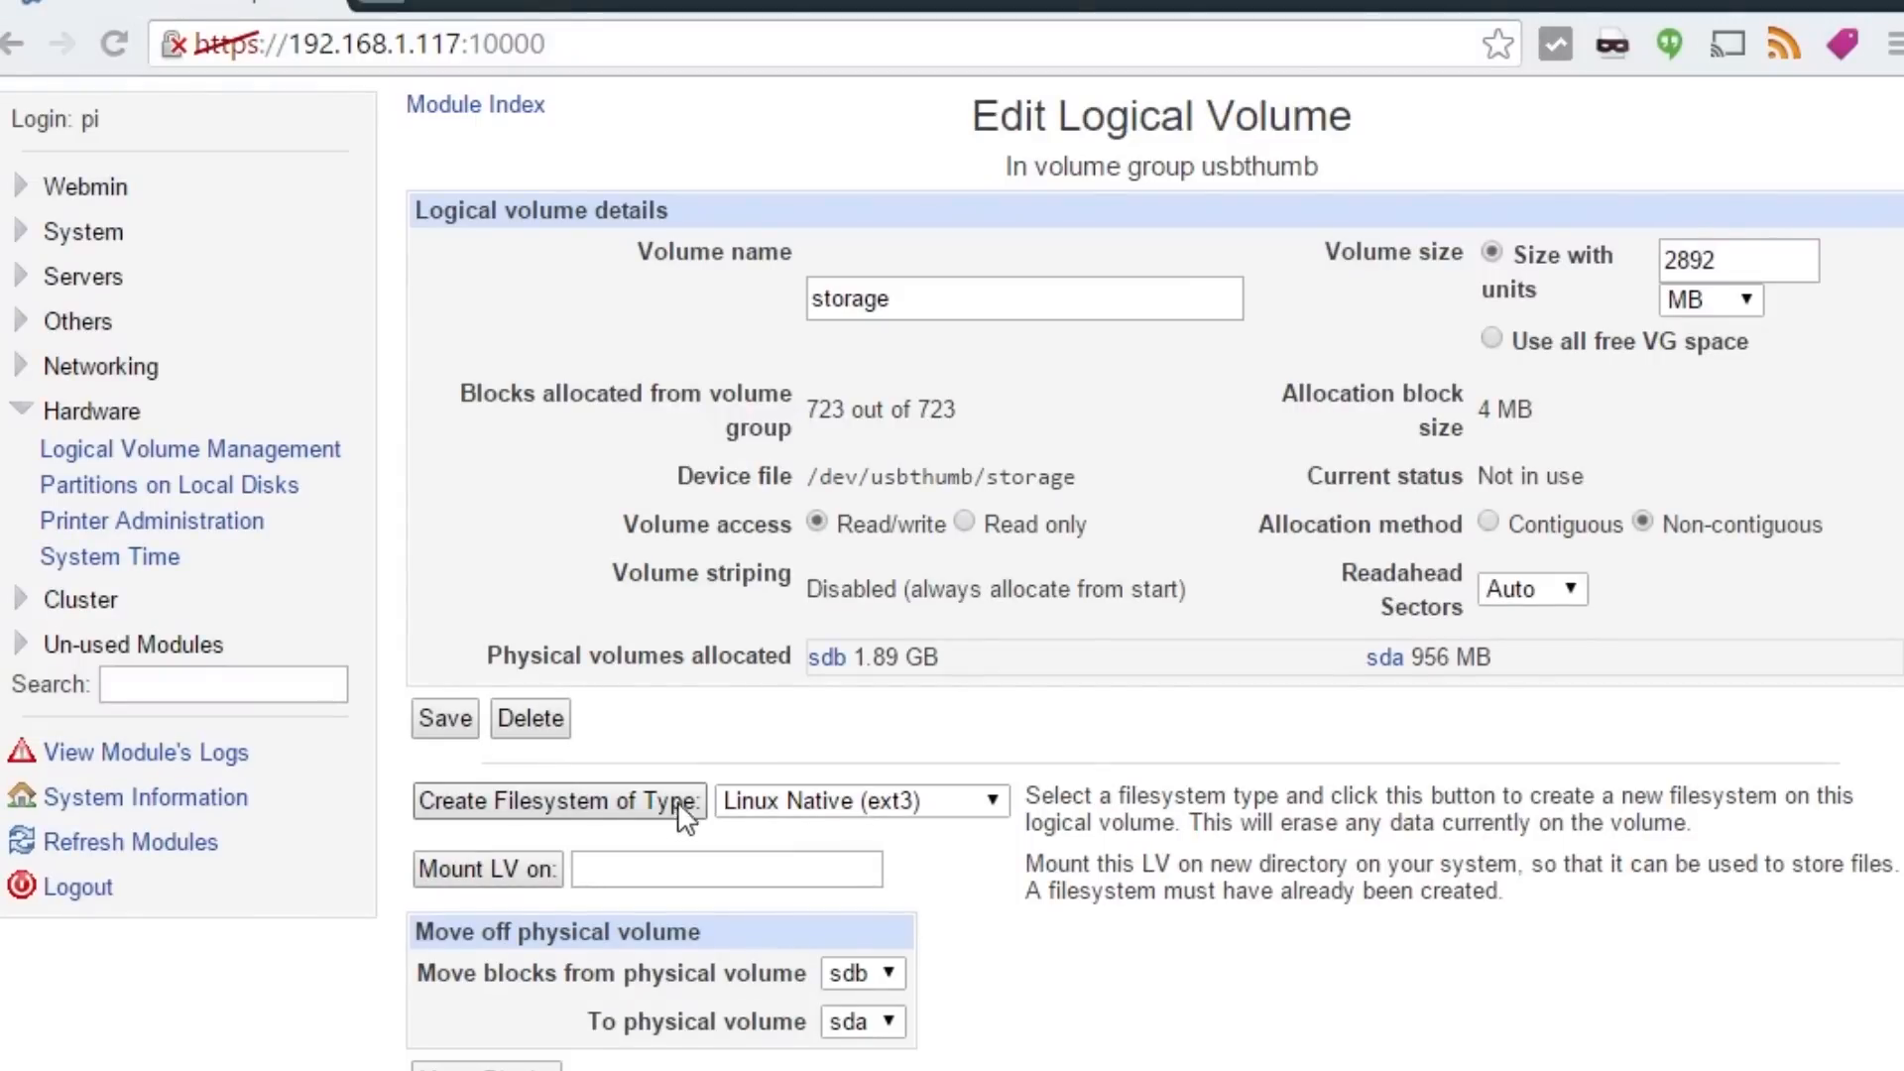
Build a Linux Native (ext3) filesystem on storage with default options.
left_click(631, 799)
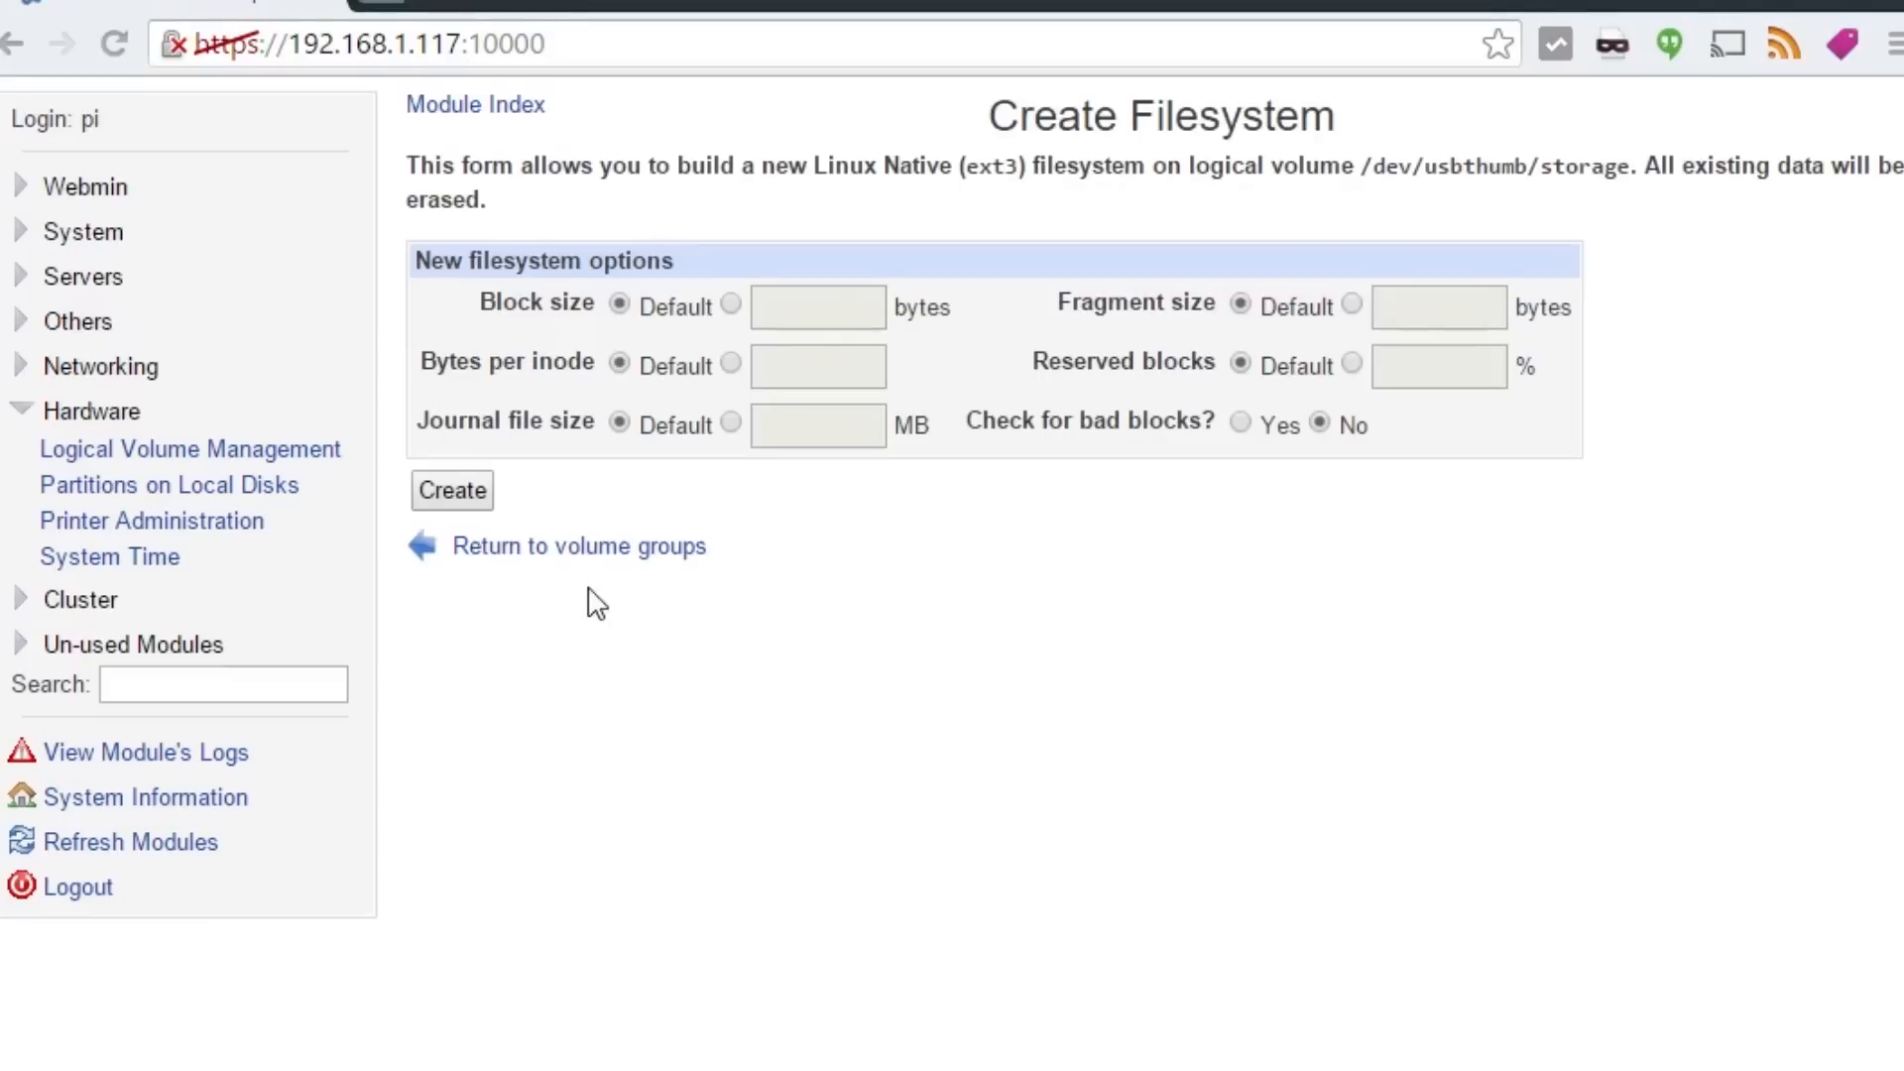
left_click(452, 492)
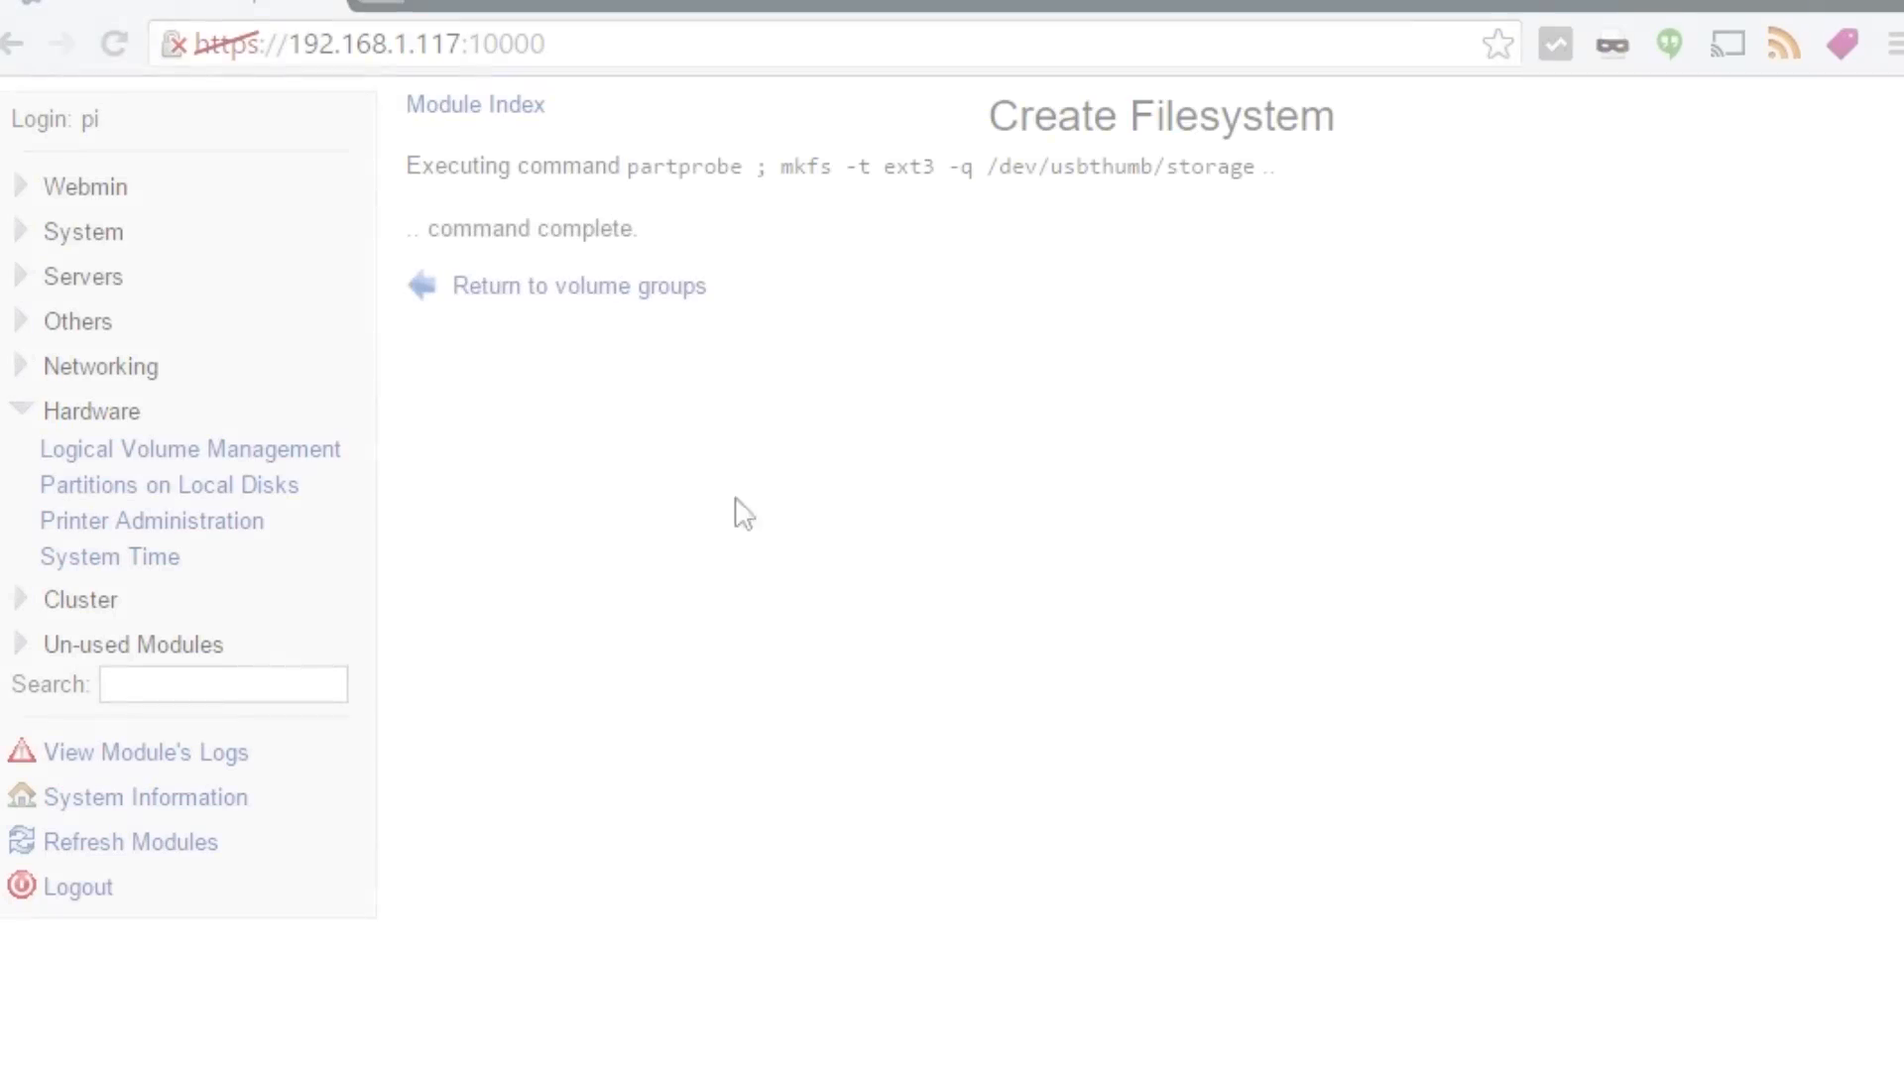
left_click(636, 297)
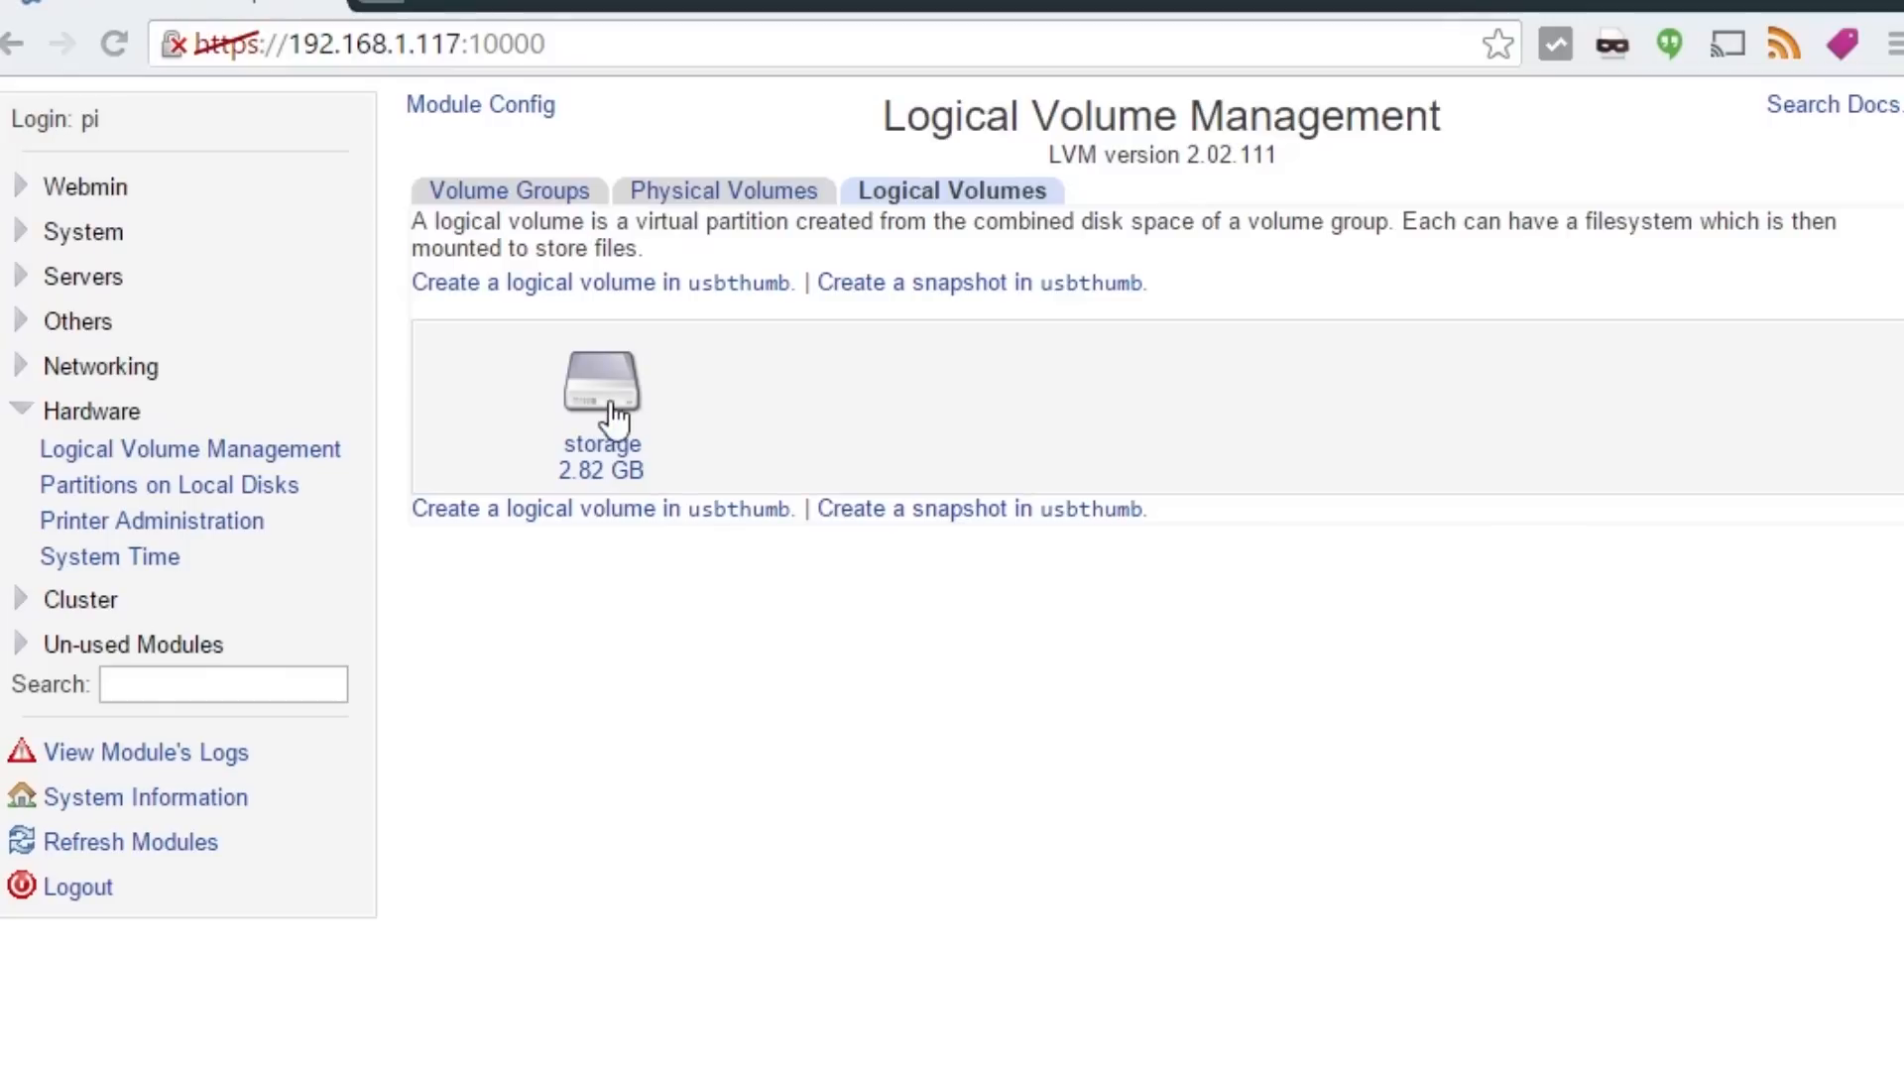
left_click(603, 386)
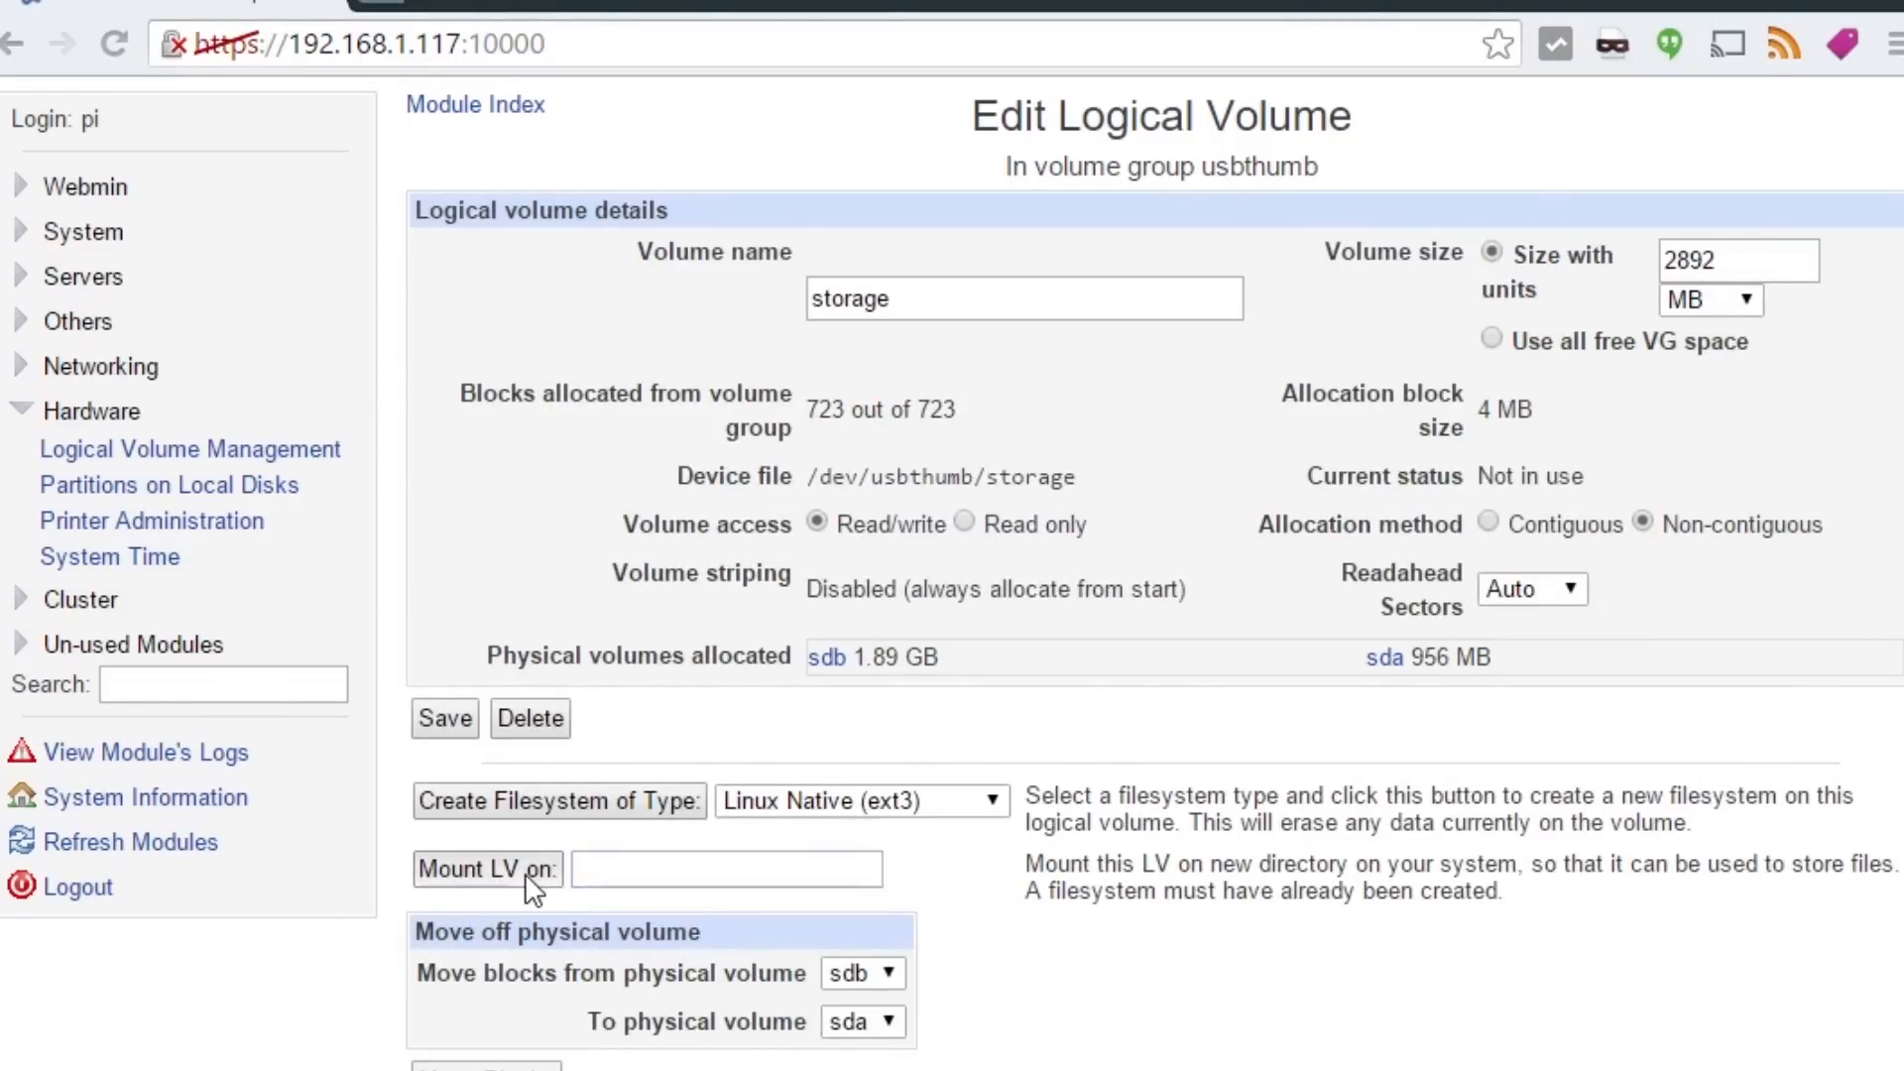
Mount storage at /media, saved to mount at boot, and submit the form.
left_click(485, 869)
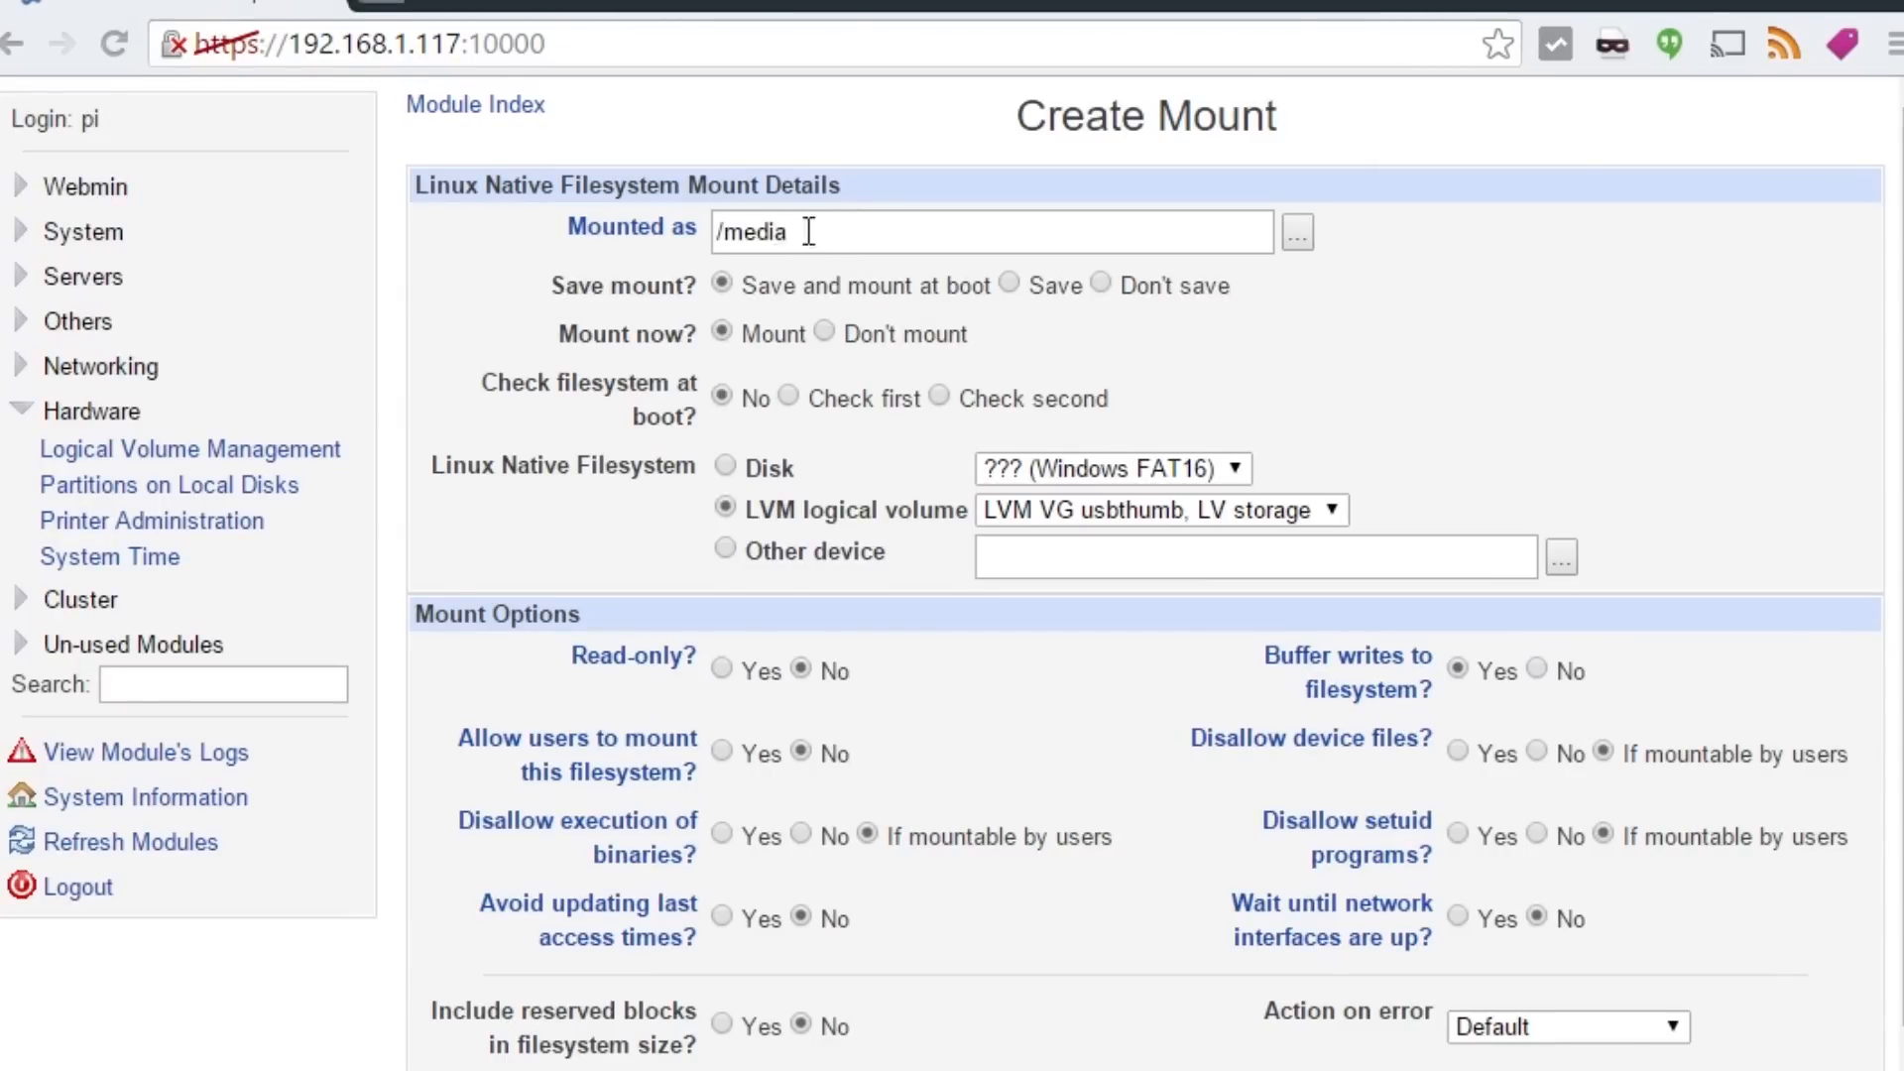
left_click(811, 230)
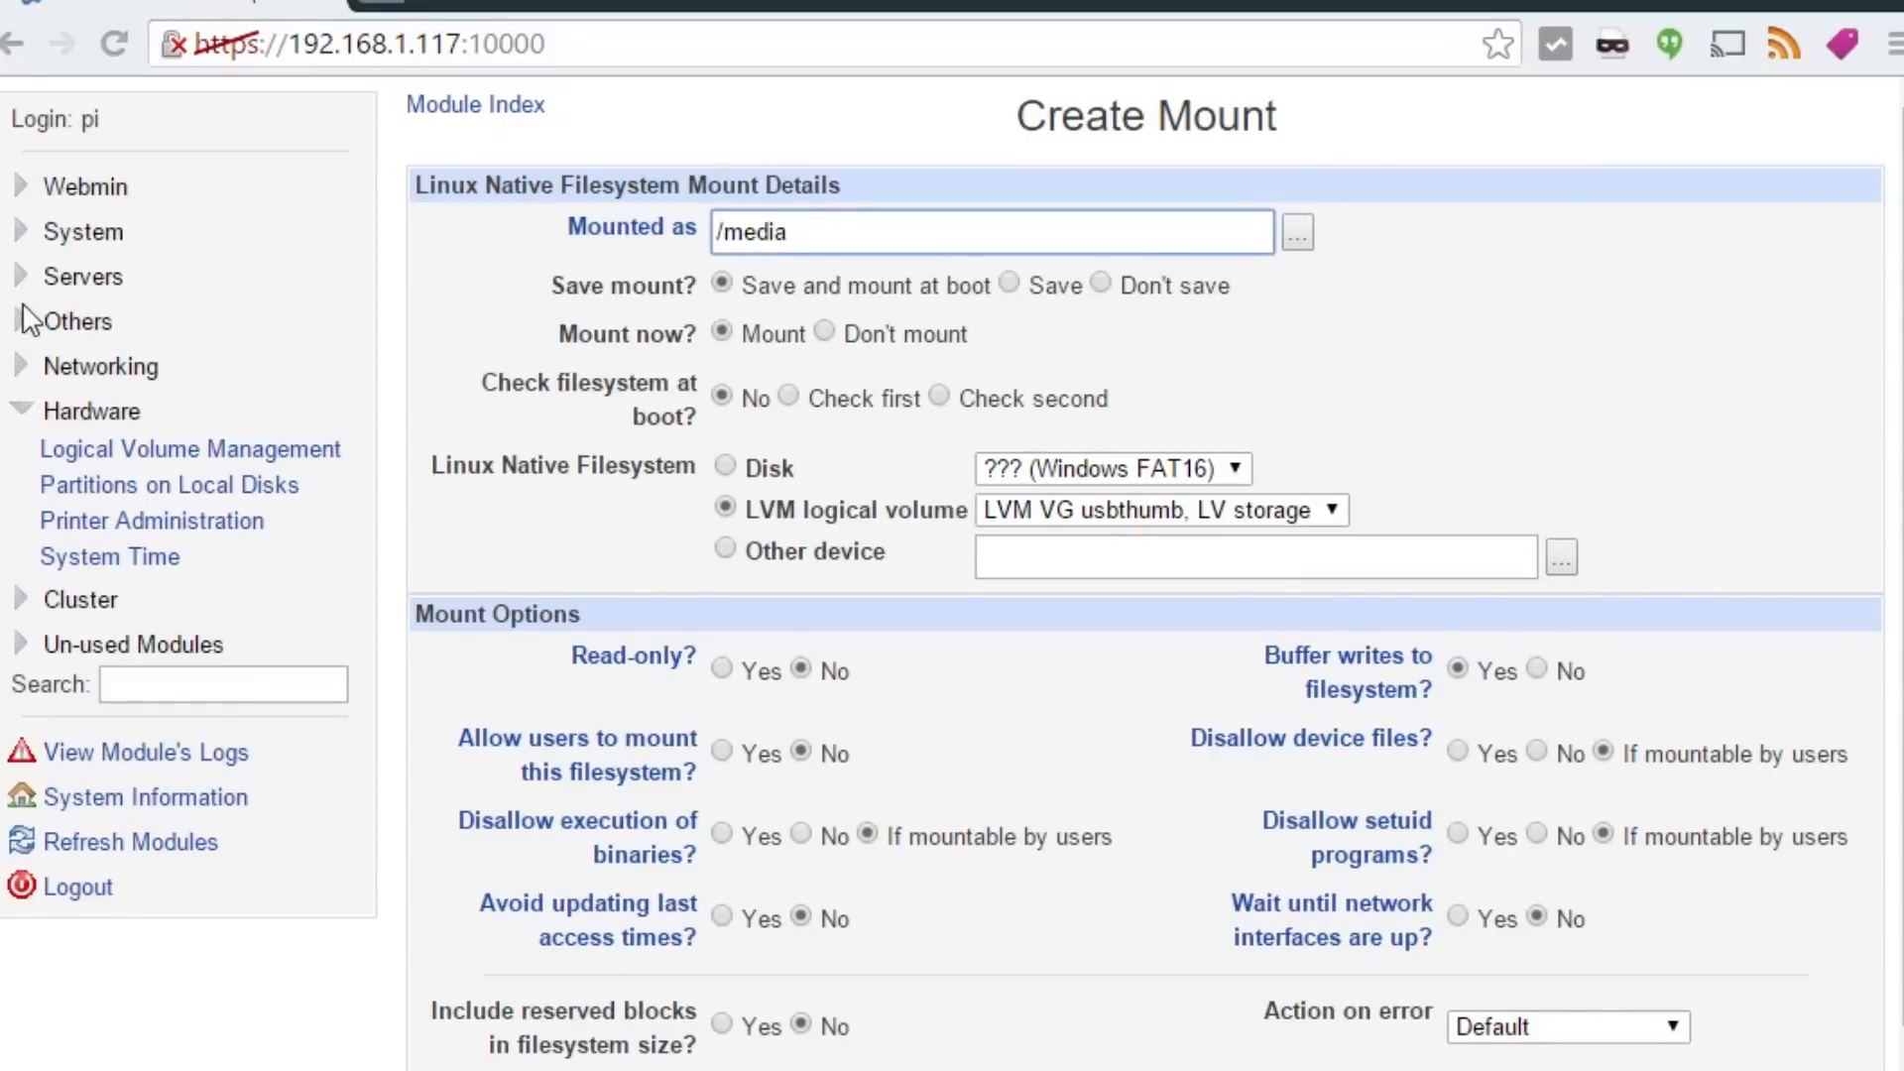
left_click(26, 278)
left_click(24, 232)
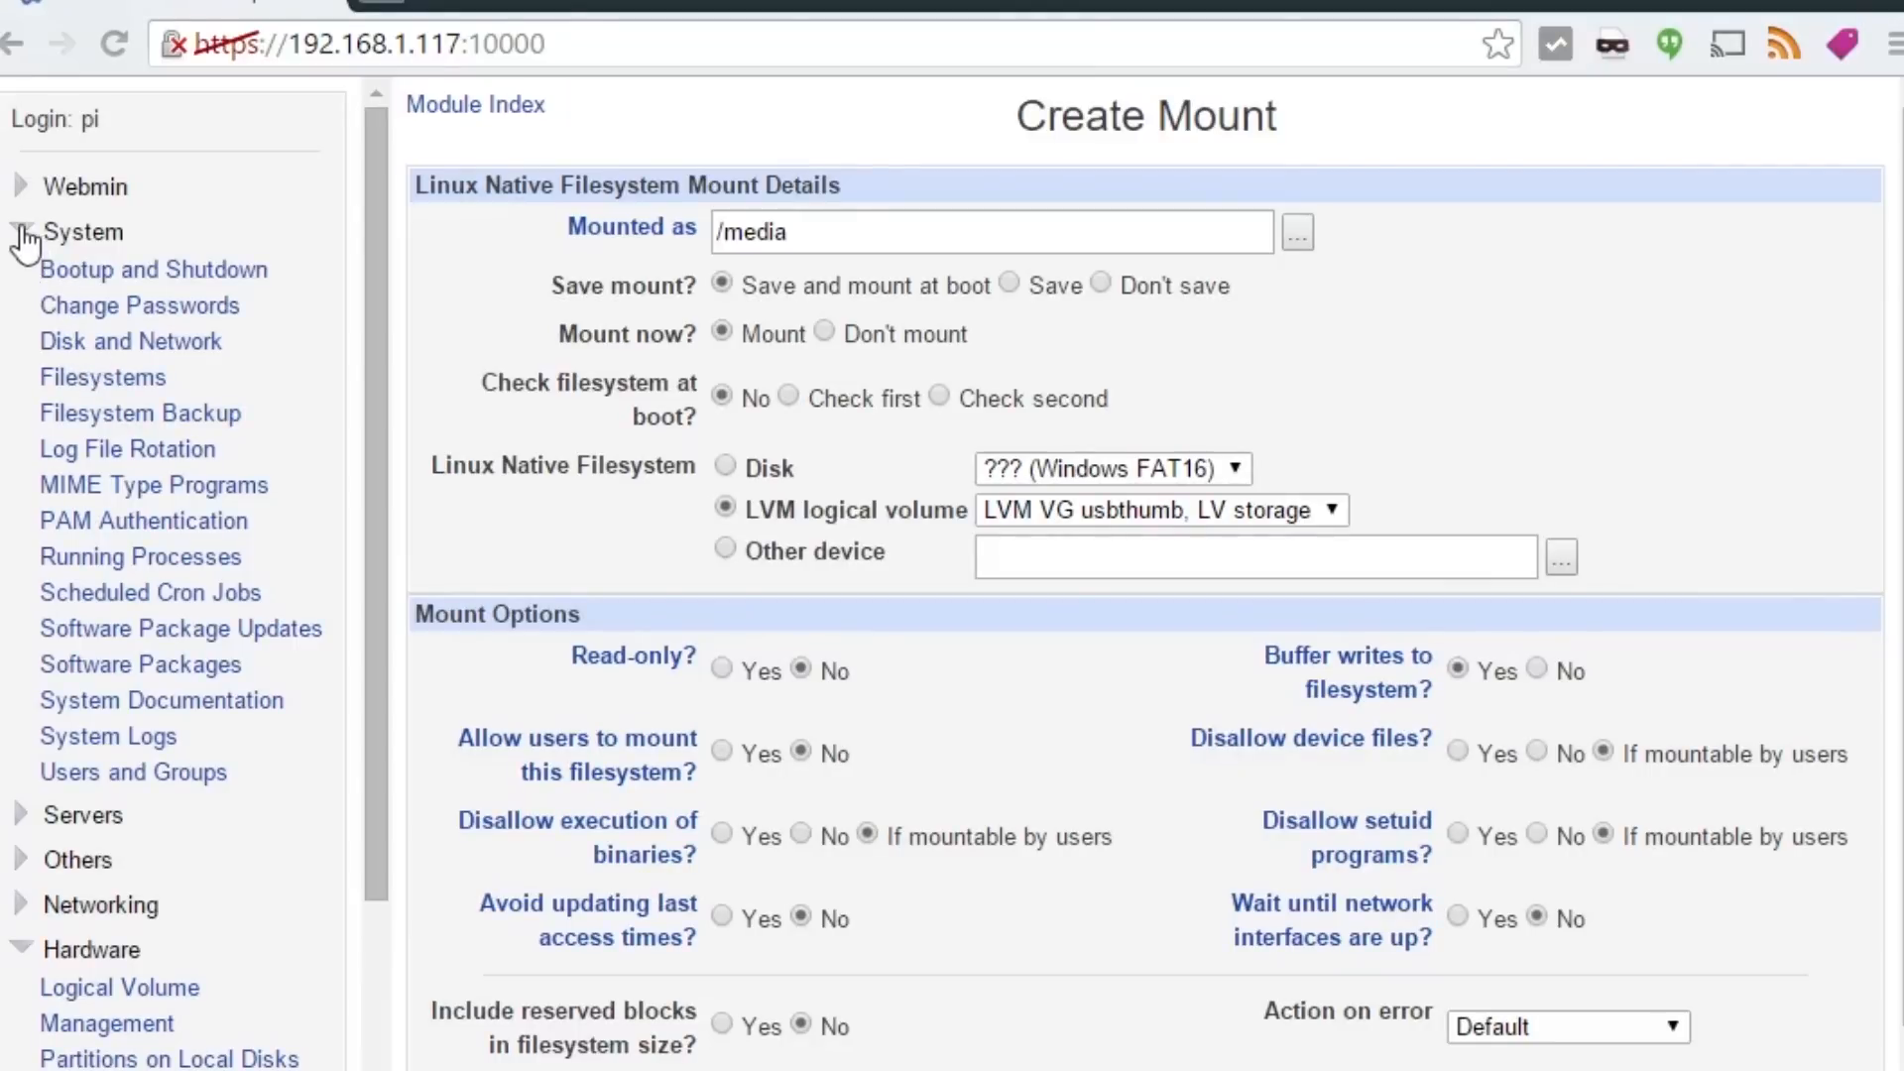
left_click(24, 232)
left_click(820, 232)
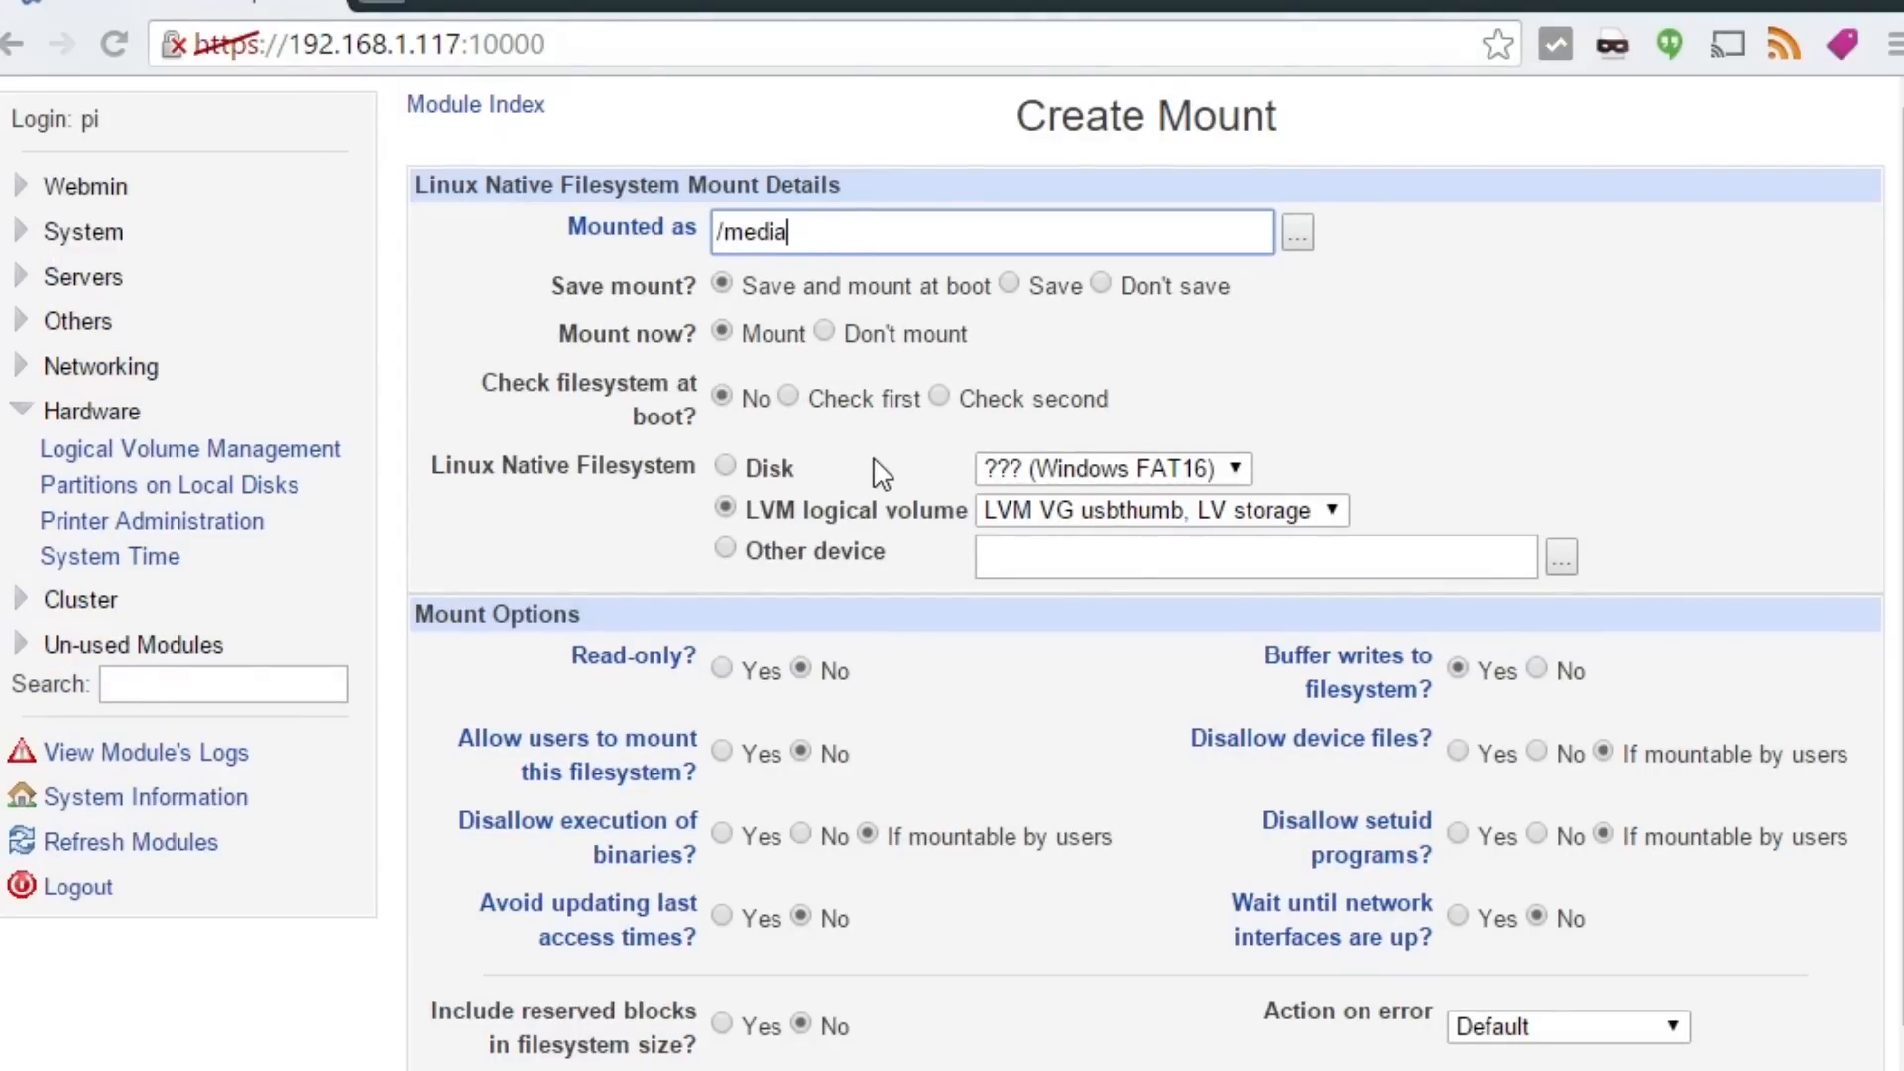
scroll(610, 669, "down", 1)
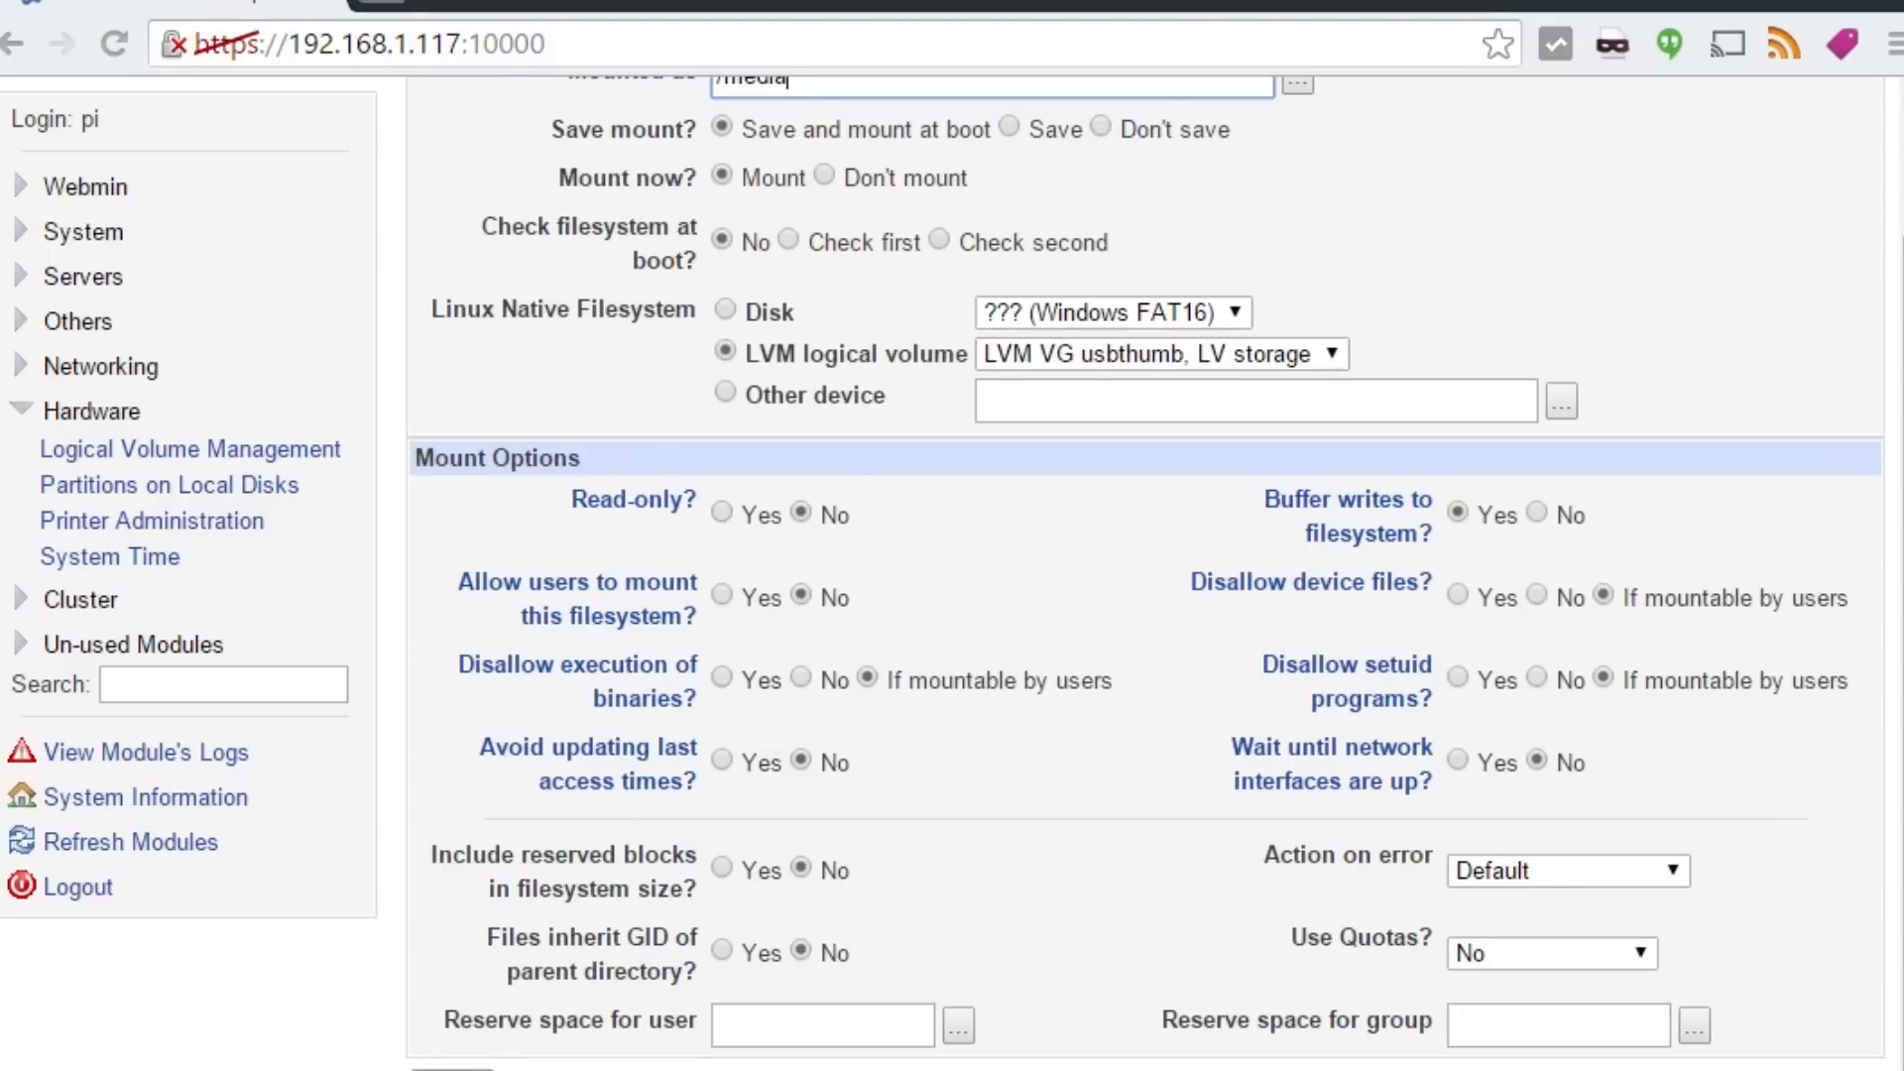
key("Return")
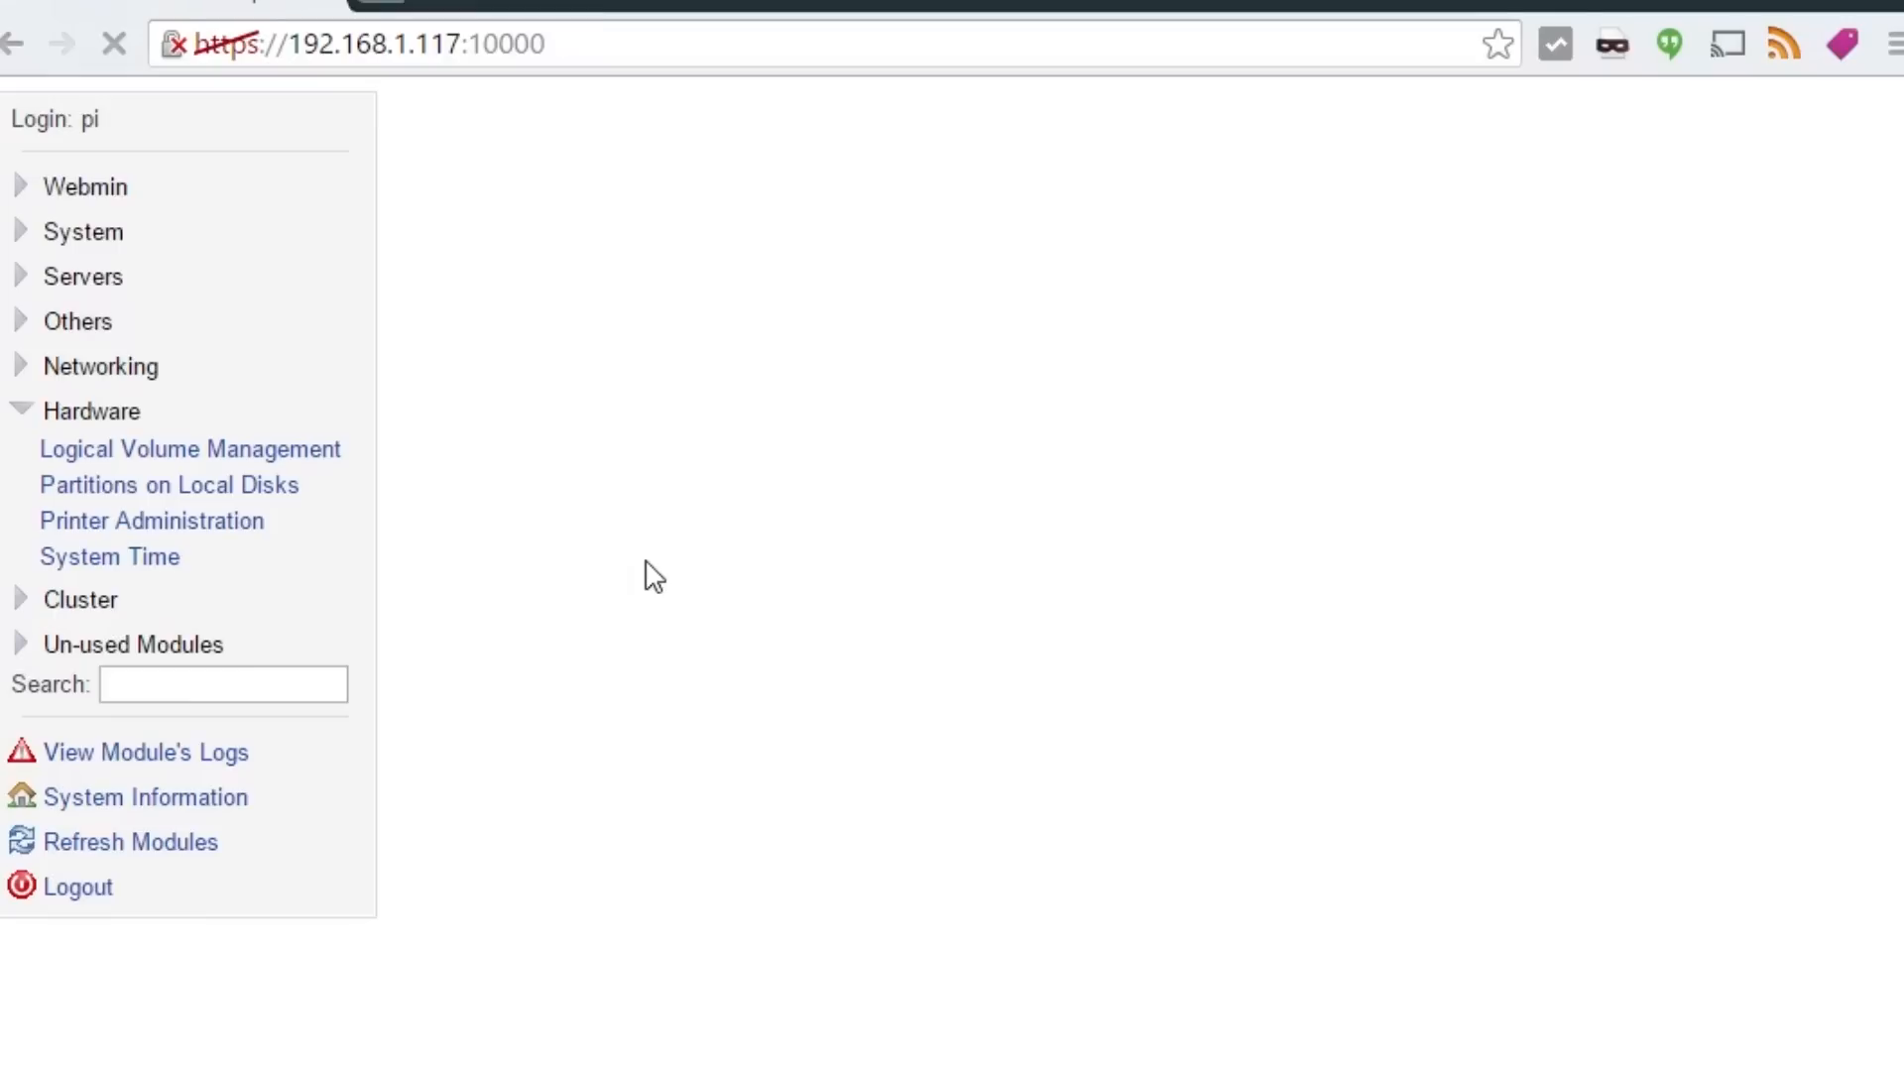